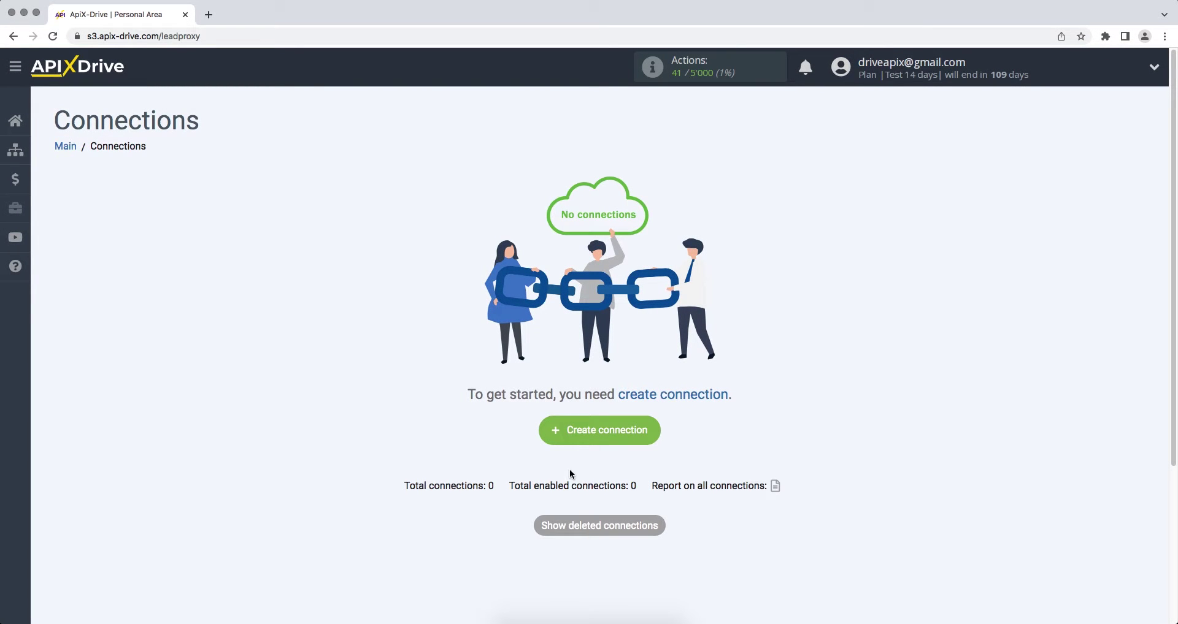
# Step: Create a new connection with Salesforce CRM as the data source system
pyautogui.click(551, 433)
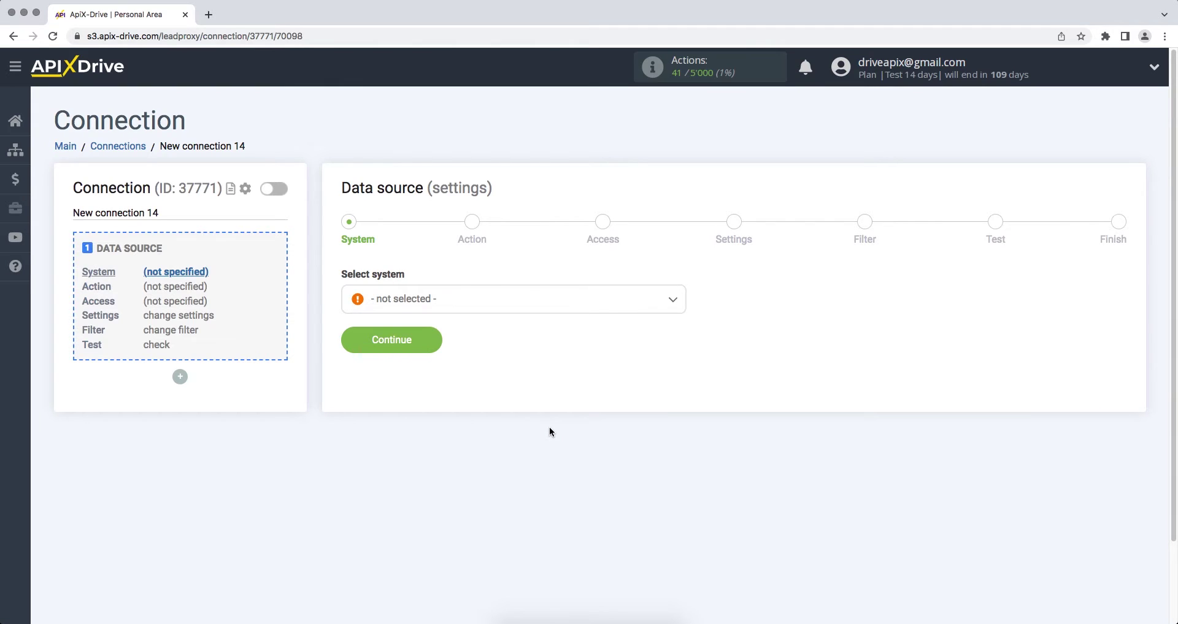
pyautogui.click(528, 309)
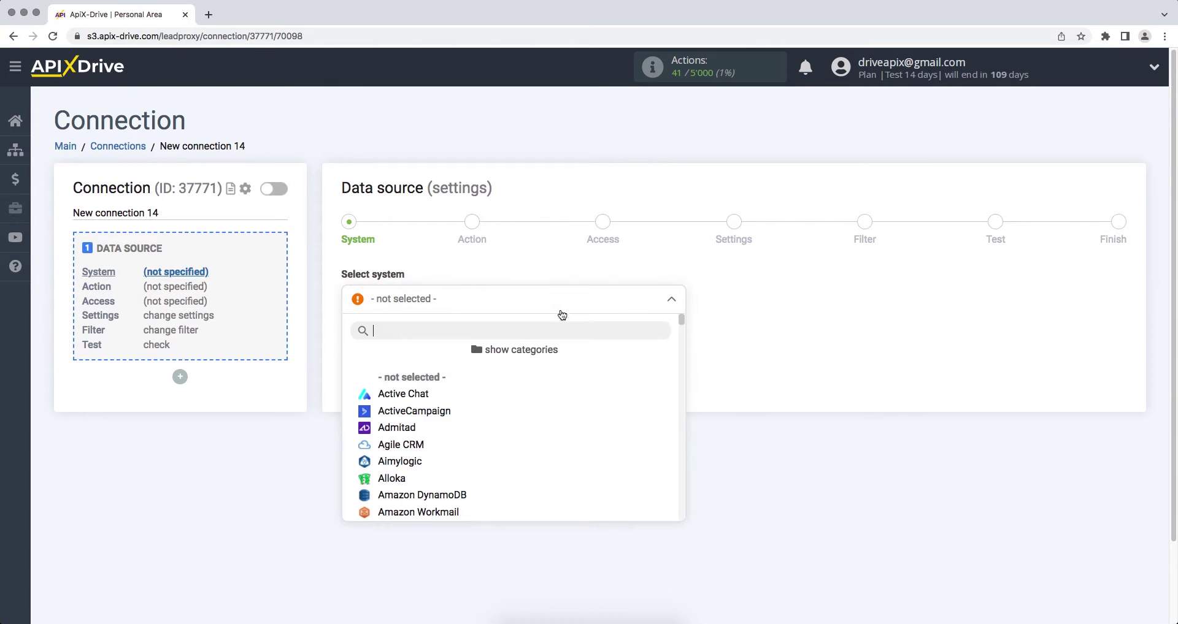
pyautogui.moveTo(682, 322); pyautogui.dragTo(691, 458)
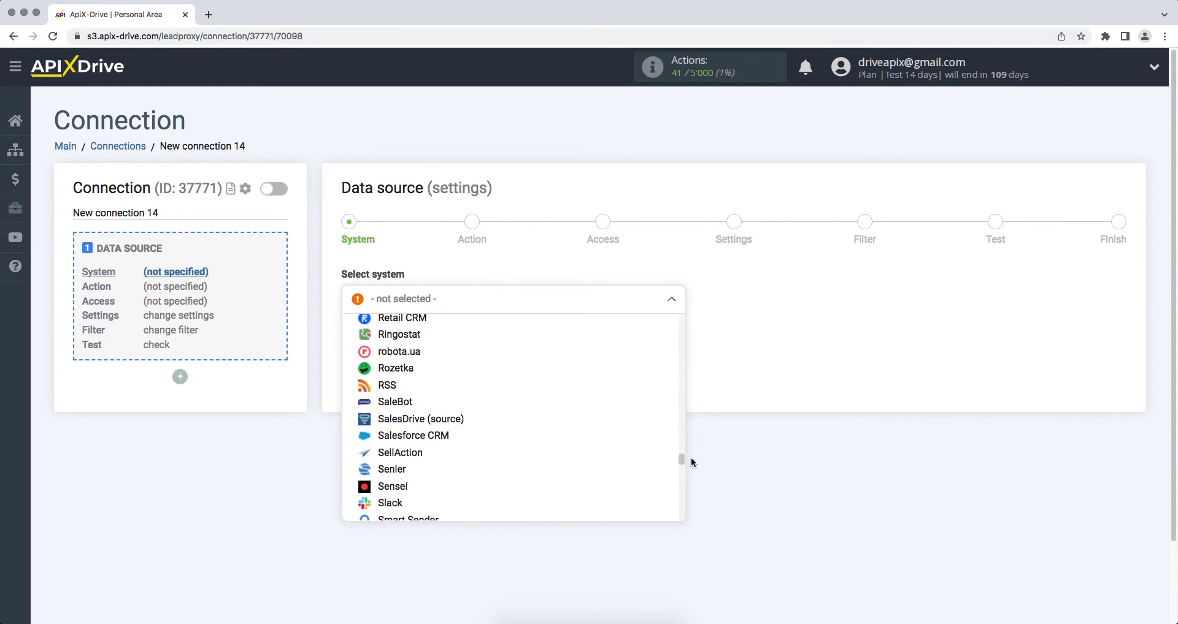
pyautogui.click(460, 437)
pyautogui.click(351, 342)
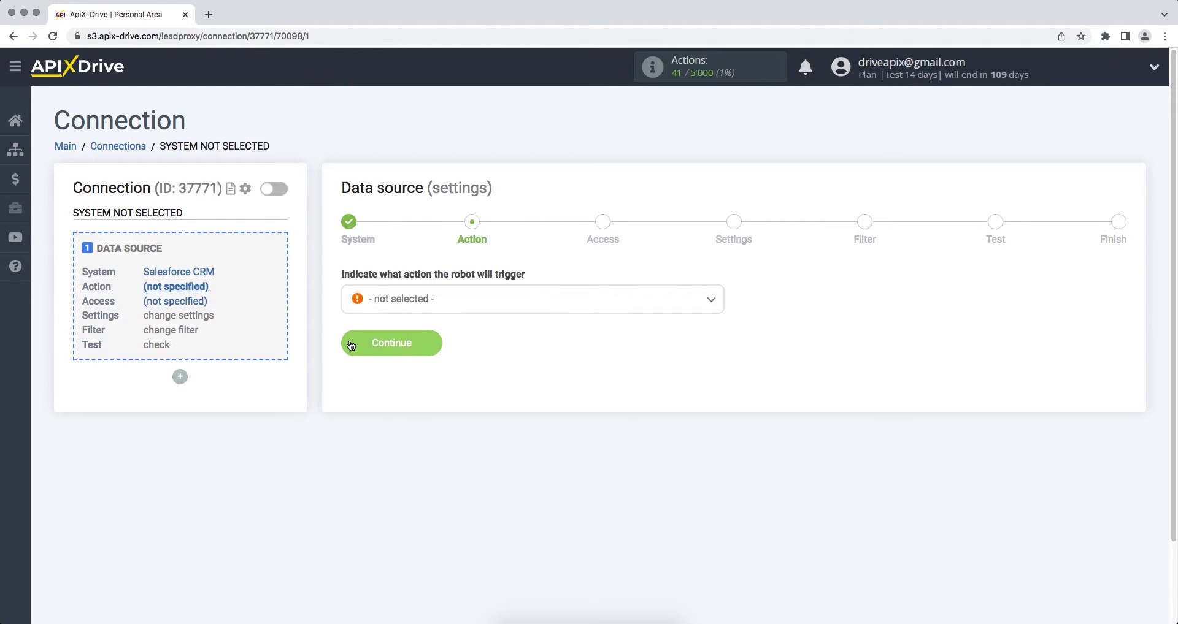
# Step: Set the source action to Get Leads (new) and continue to account access
pyautogui.click(393, 306)
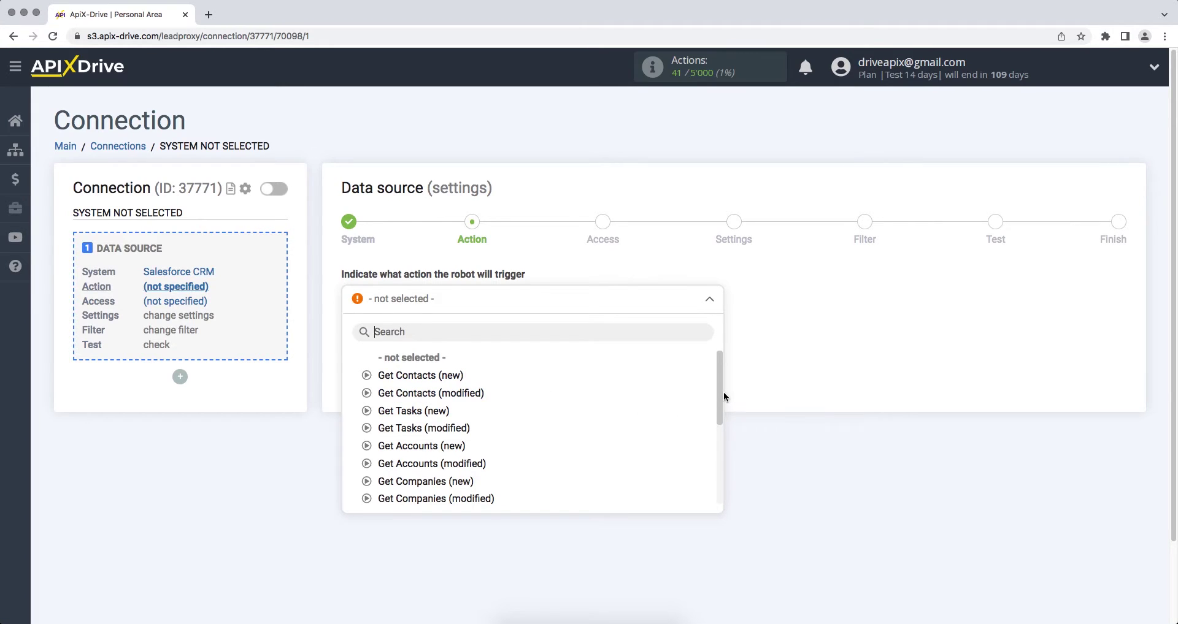
pyautogui.moveTo(719, 393); pyautogui.dragTo(724, 447)
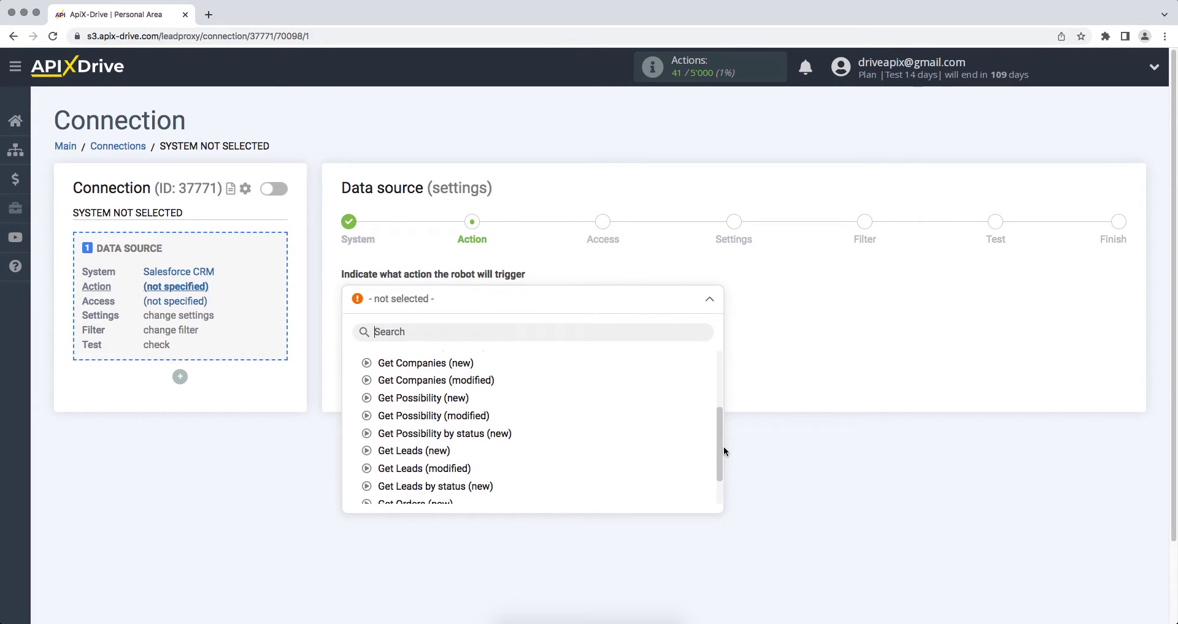
pyautogui.click(531, 457)
pyautogui.click(348, 342)
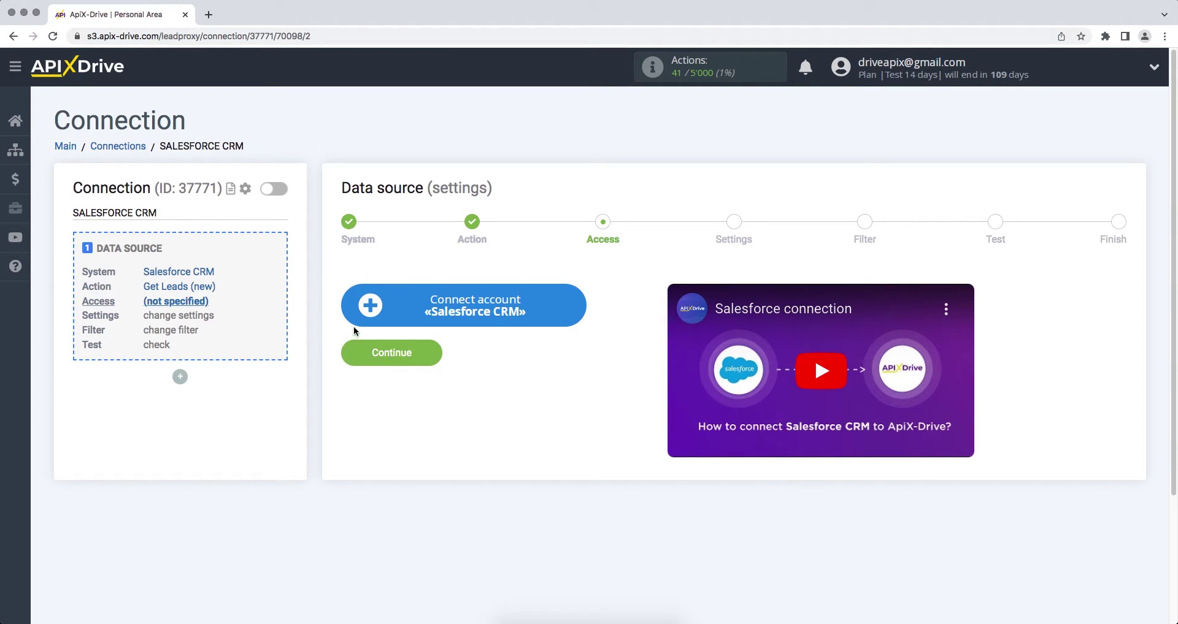
# Step: Connect the Salesforce account by logging in with its username and password
pyautogui.click(364, 310)
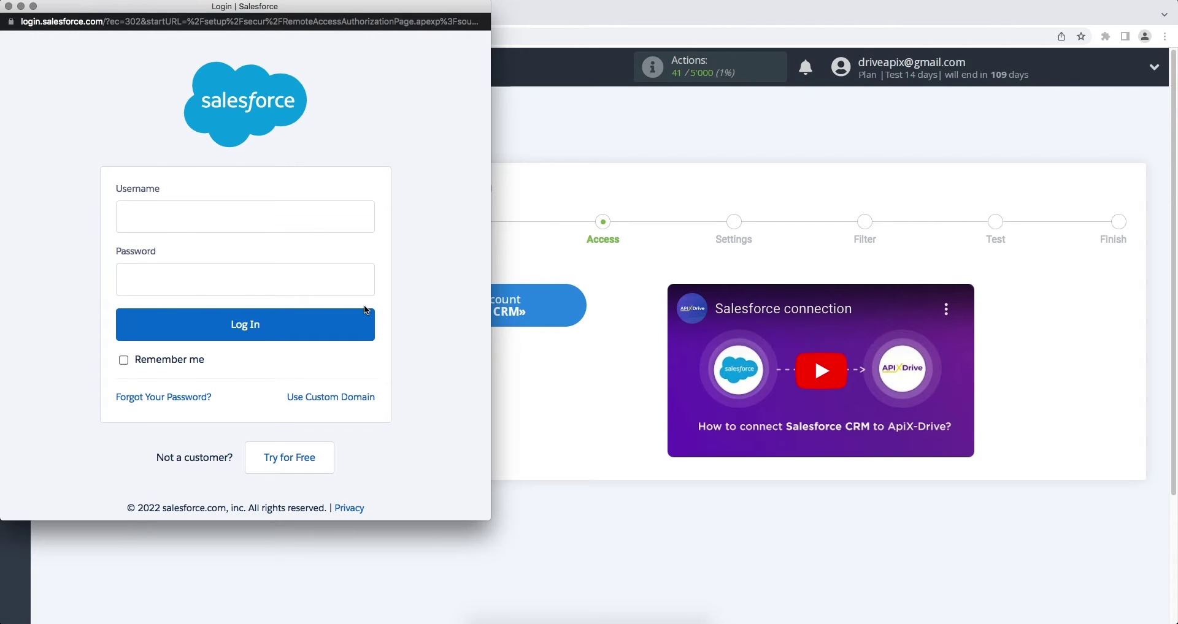
pyautogui.click(321, 219)
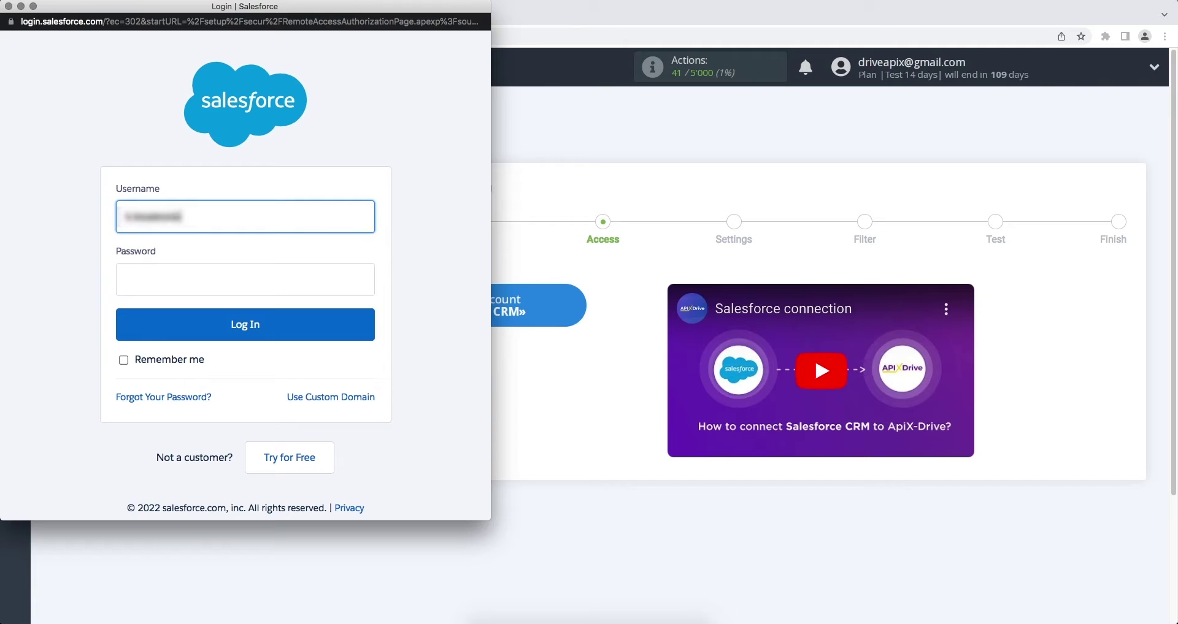
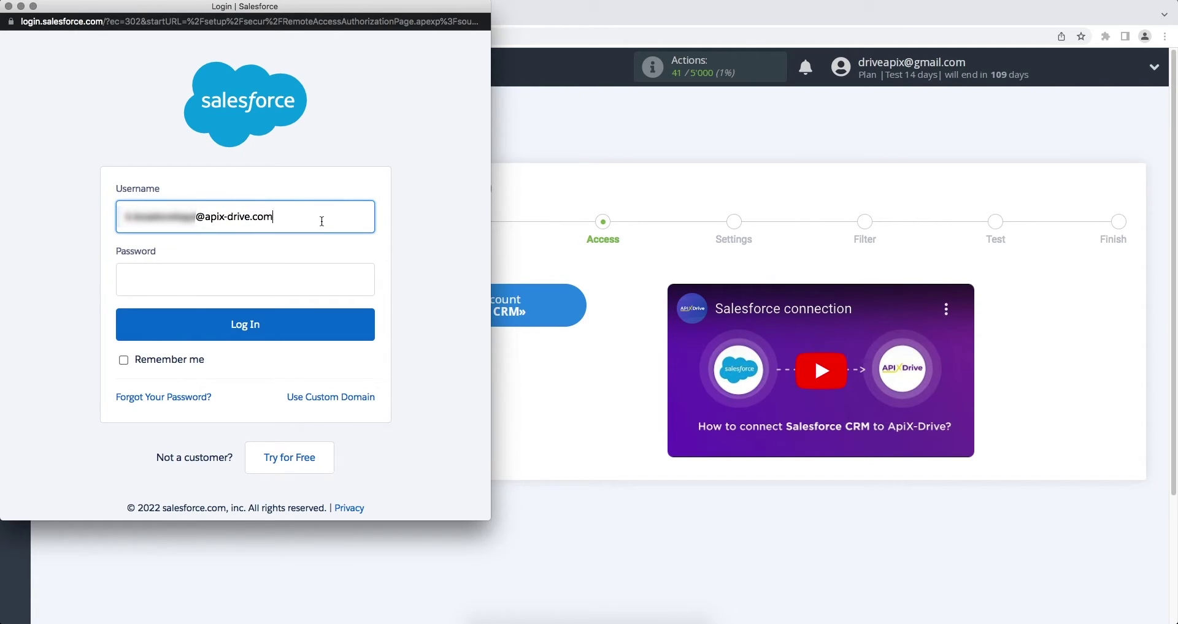
pyautogui.click(319, 280)
pyautogui.write('•••••••••')
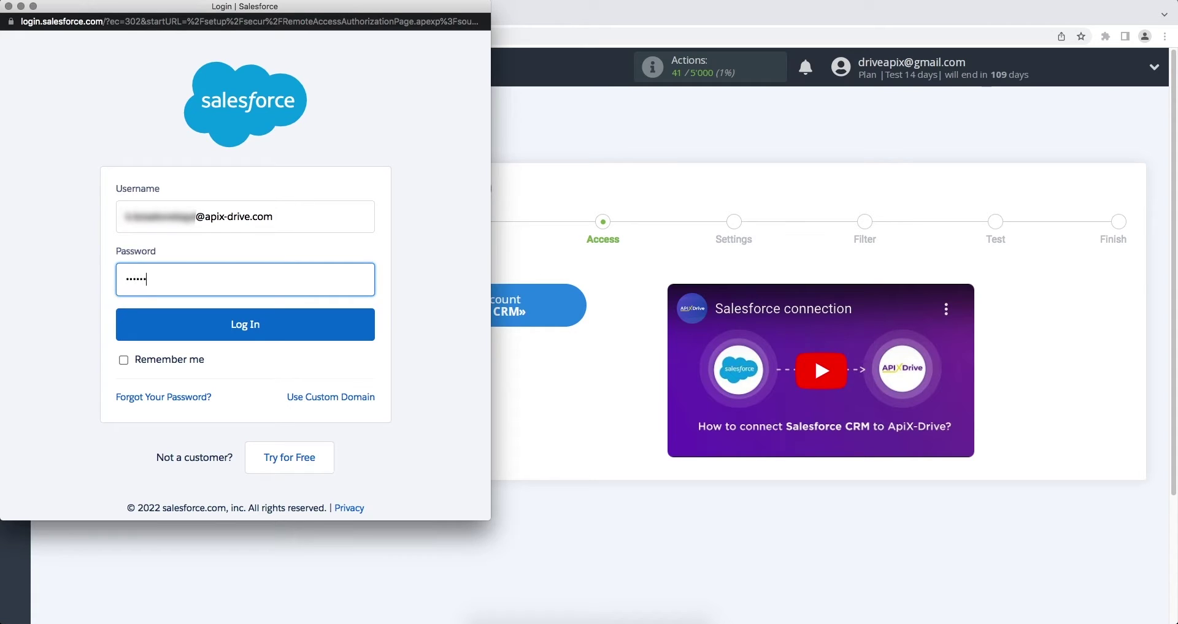
pyautogui.write('•••')
pyautogui.click(318, 325)
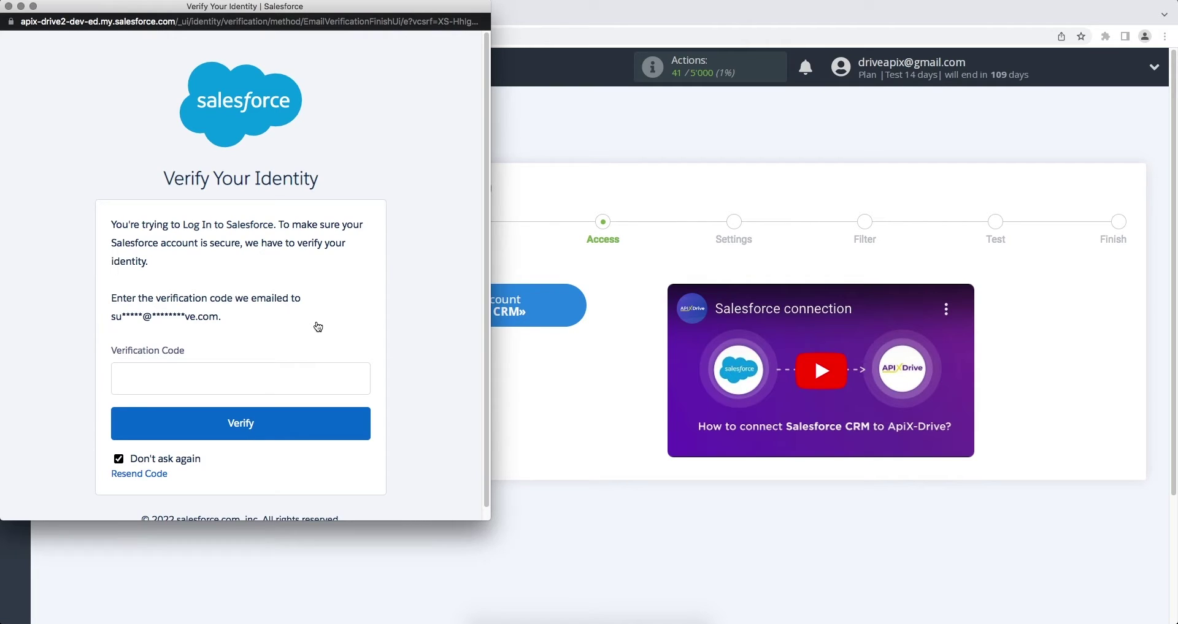
# Step: Enter the emailed verification code to complete the Salesforce sign-in
pyautogui.click(295, 375)
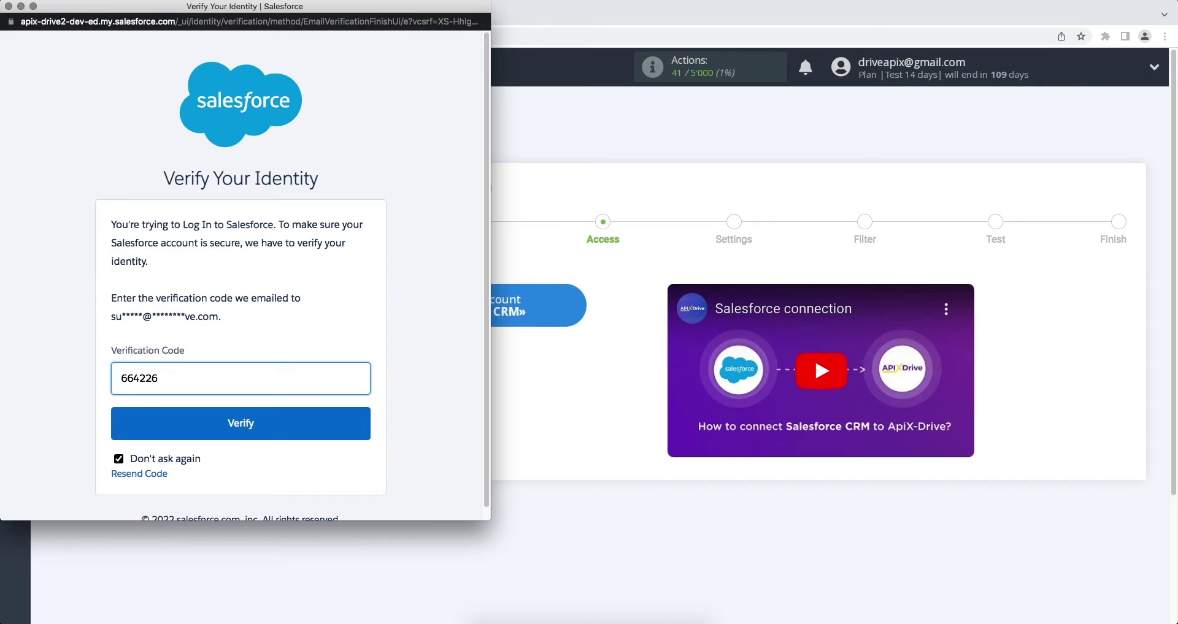
pyautogui.click(288, 435)
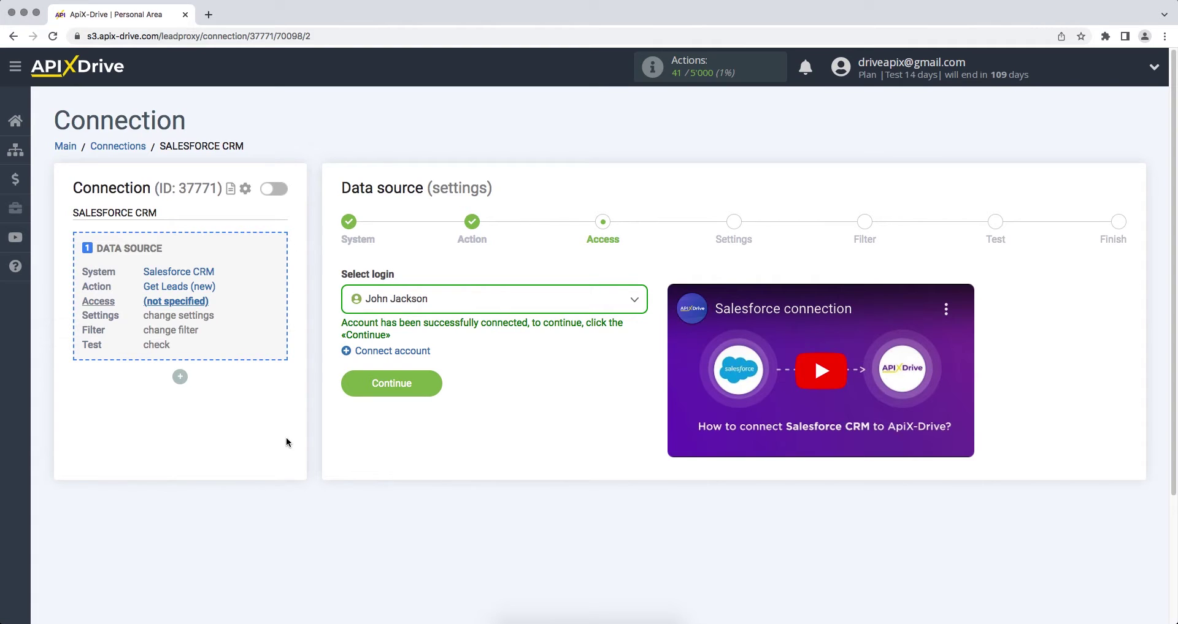
# Step: Choose the connected Salesforce account as the source login and continue through Settings to Filter
pyautogui.click(406, 310)
pyautogui.click(406, 393)
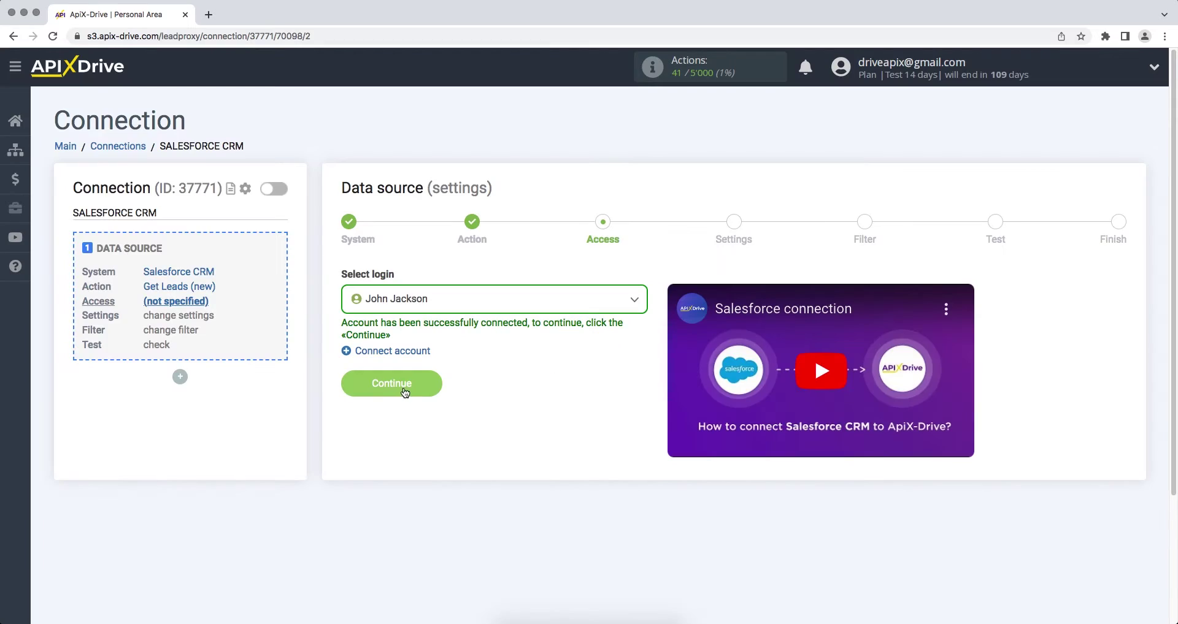
pyautogui.click(344, 390)
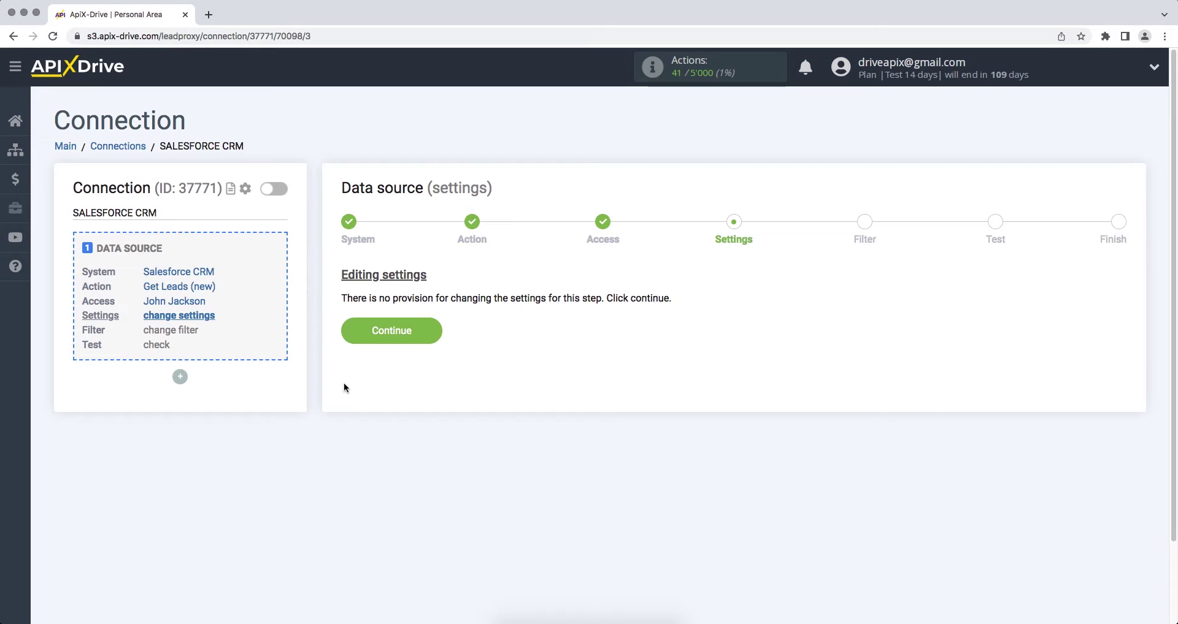
pyautogui.click(352, 335)
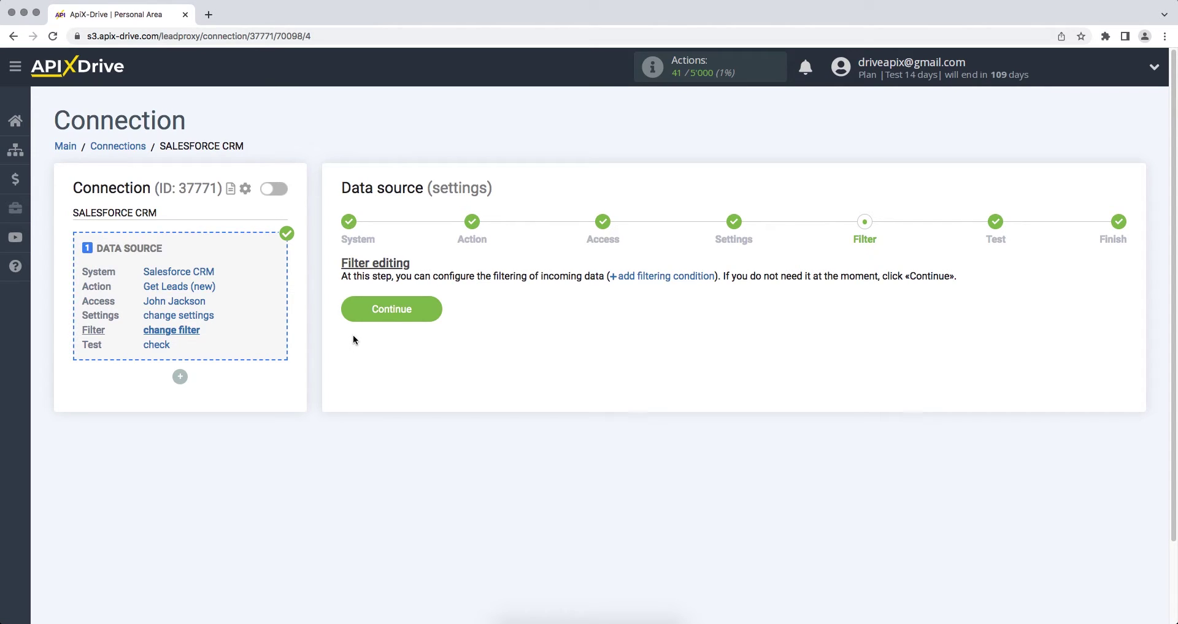
# Step: Skip filtering, review the Salesforce test lead data, and finish the source setup
pyautogui.click(347, 314)
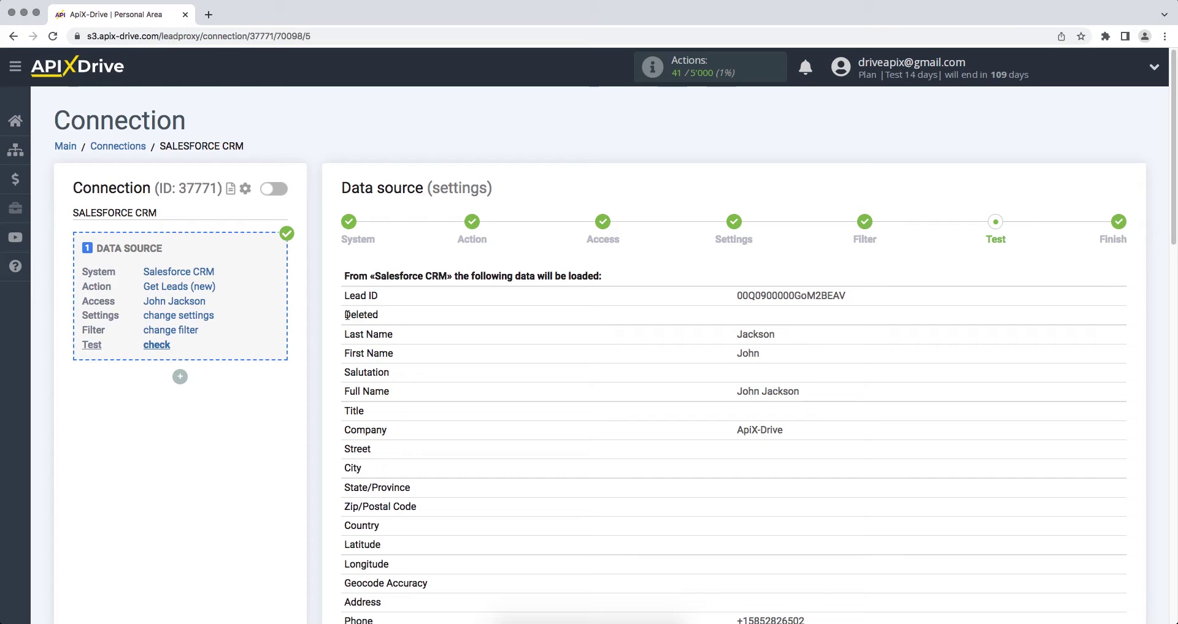
pyautogui.scroll(-12, 347, 315)
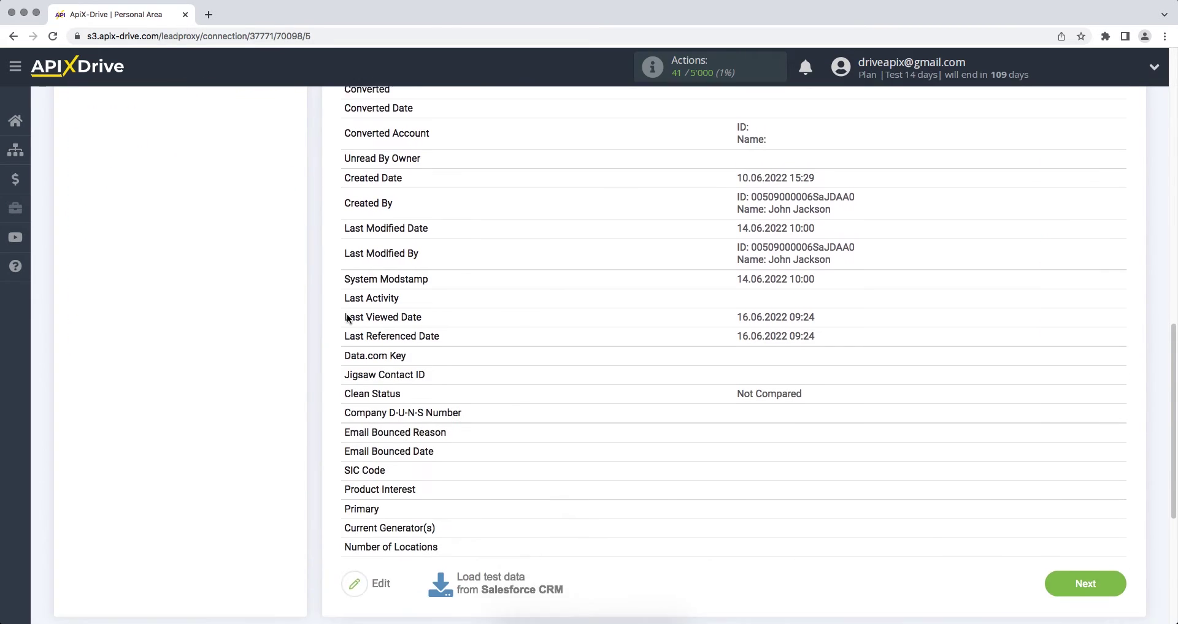
pyautogui.scroll(-2, 347, 314)
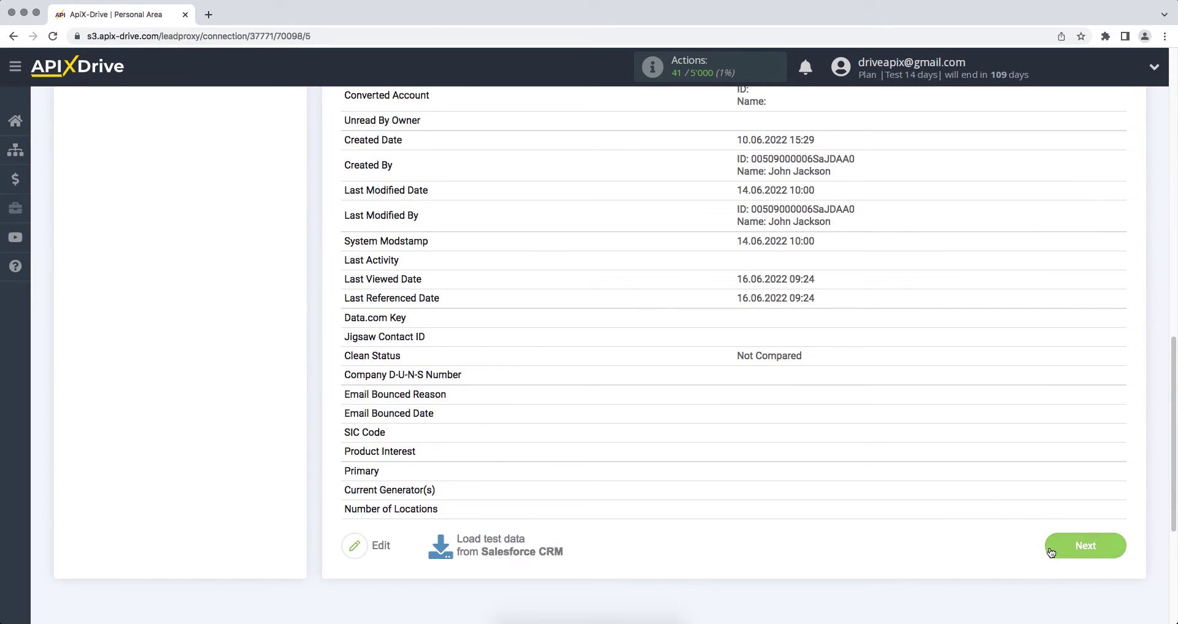
pyautogui.click(1050, 552)
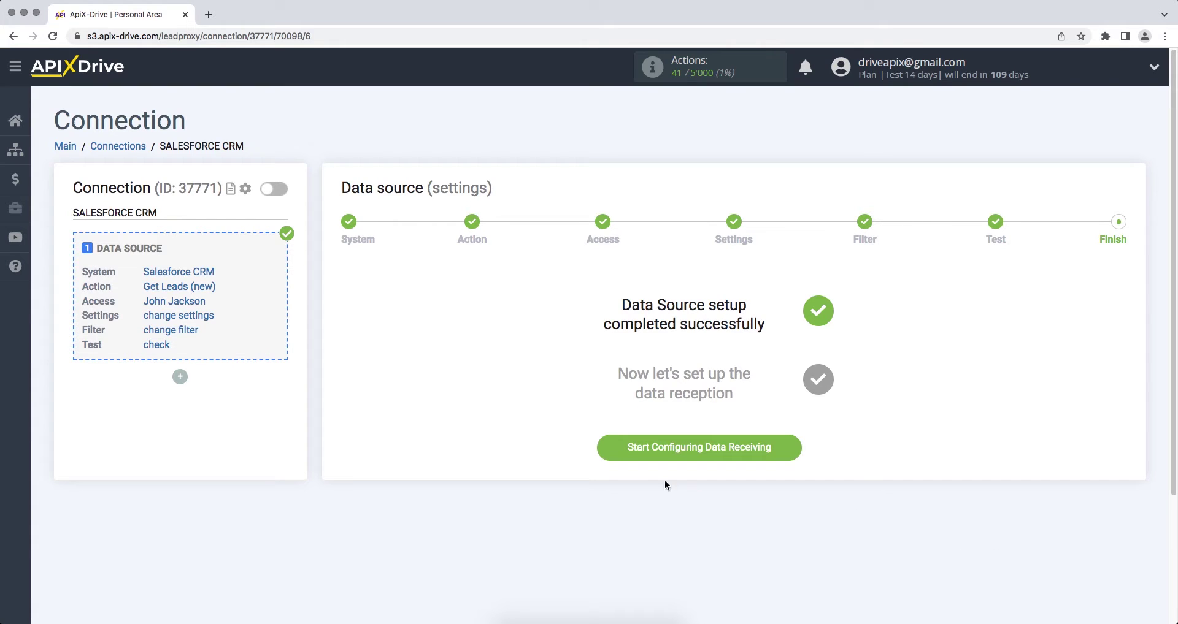
pyautogui.click(668, 449)
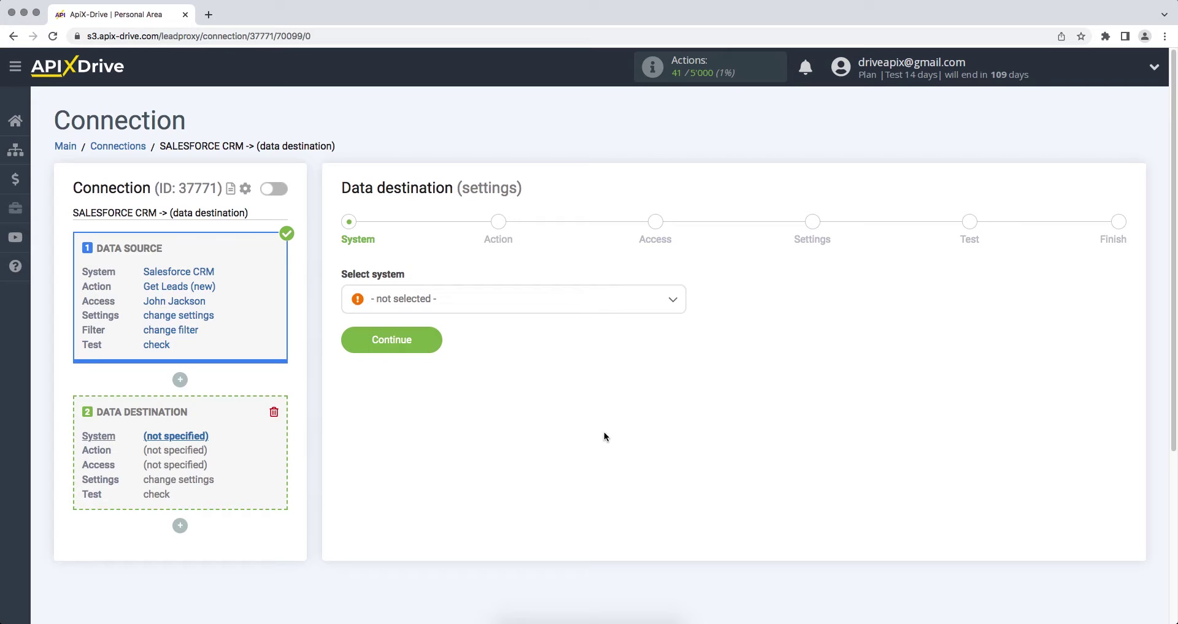
# Step: Choose Copper as the data destination system
pyautogui.click(552, 295)
pyautogui.moveTo(679, 317); pyautogui.dragTo(686, 347)
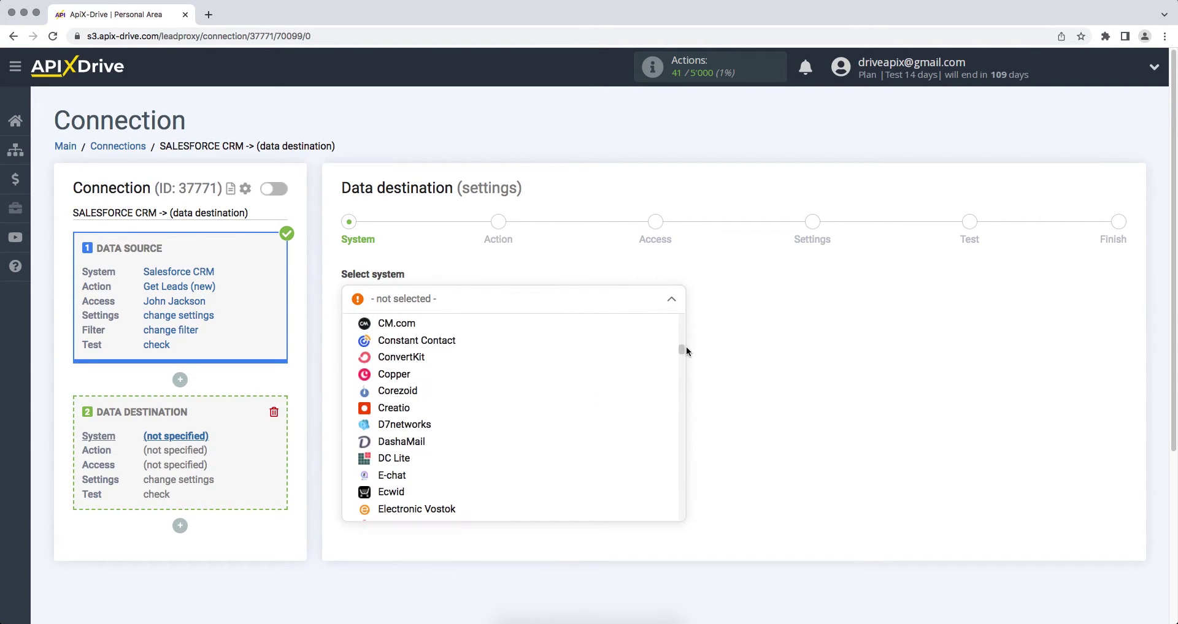
pyautogui.click(390, 374)
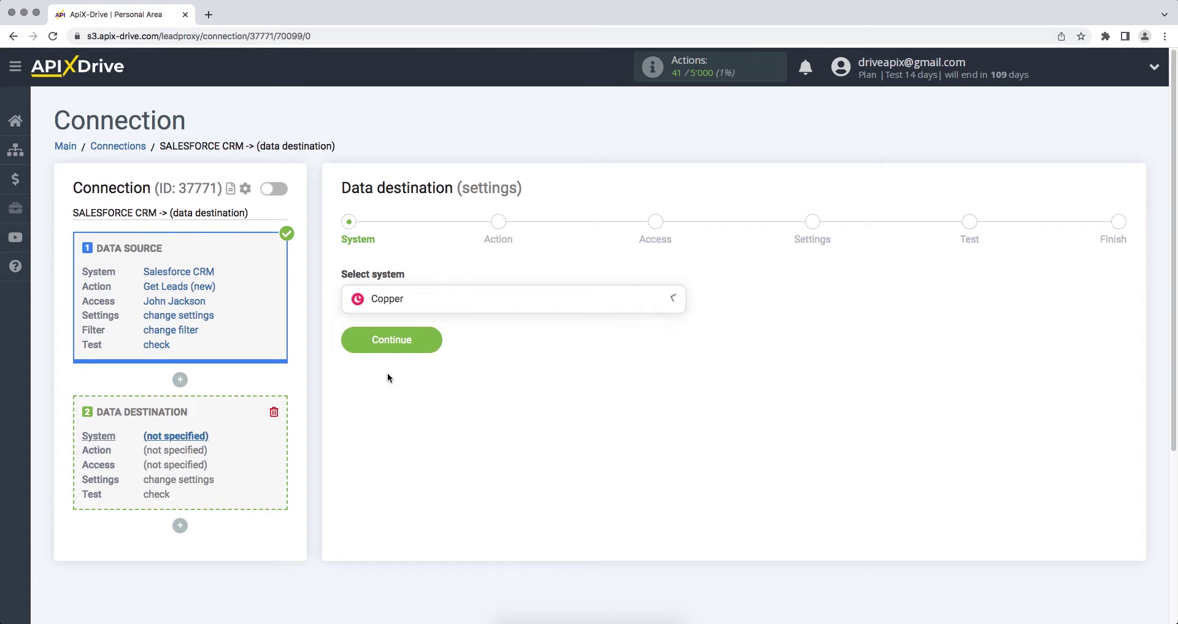
pyautogui.click(348, 346)
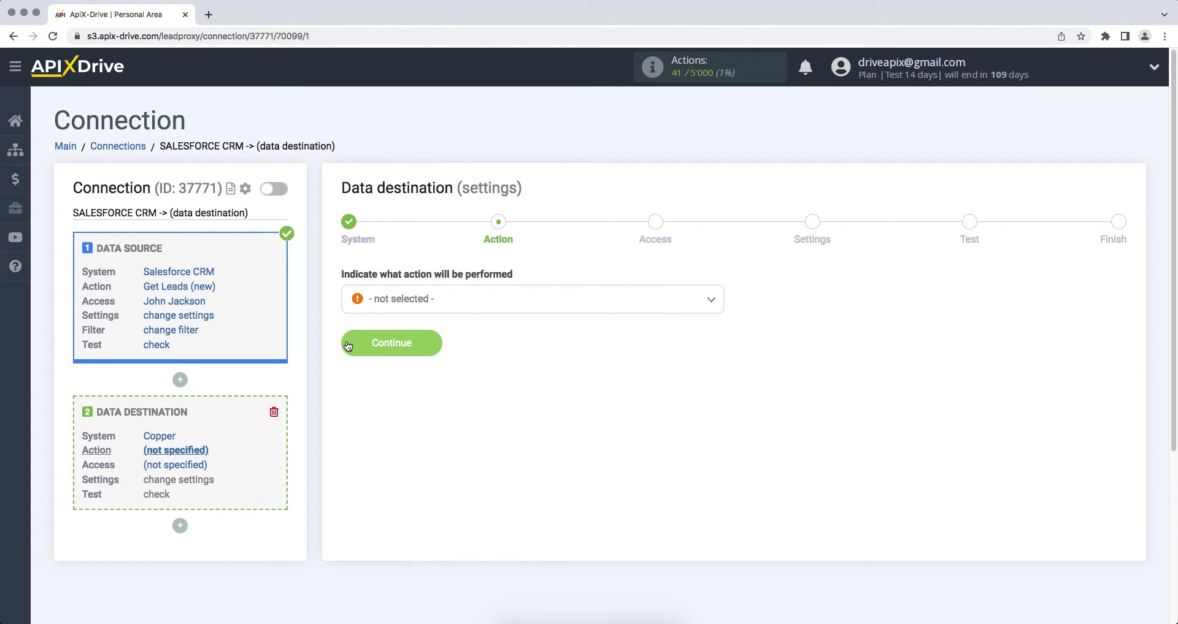
# Step: Set the Copper action to Create Contacts and bring up the account connection form
pyautogui.click(381, 311)
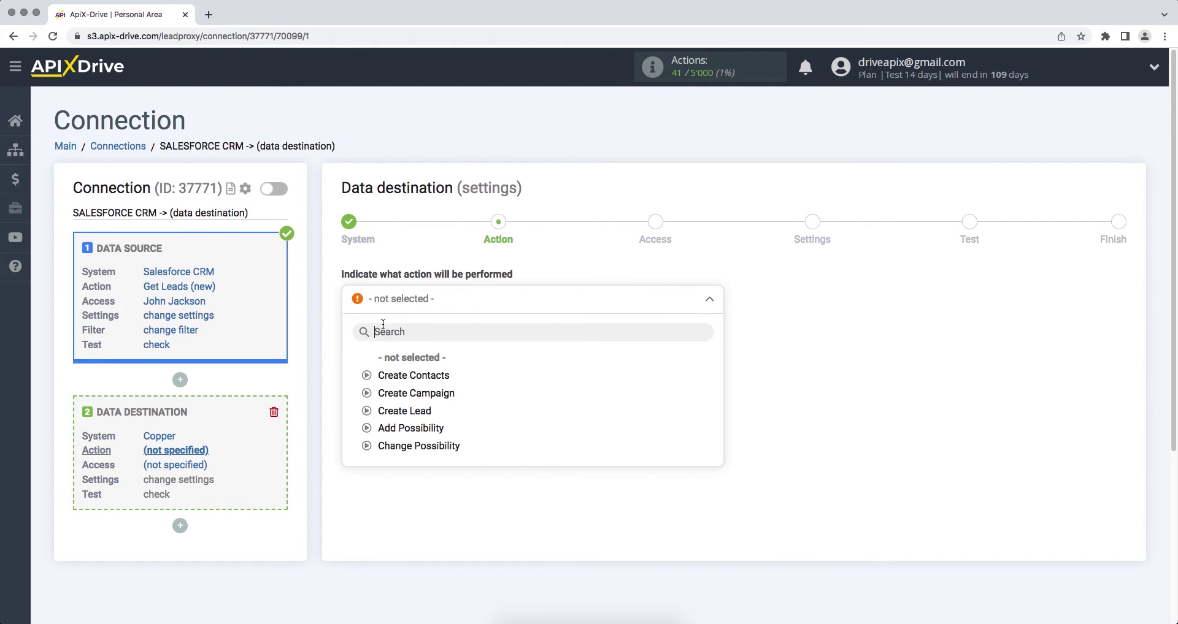
pyautogui.click(389, 375)
pyautogui.click(349, 353)
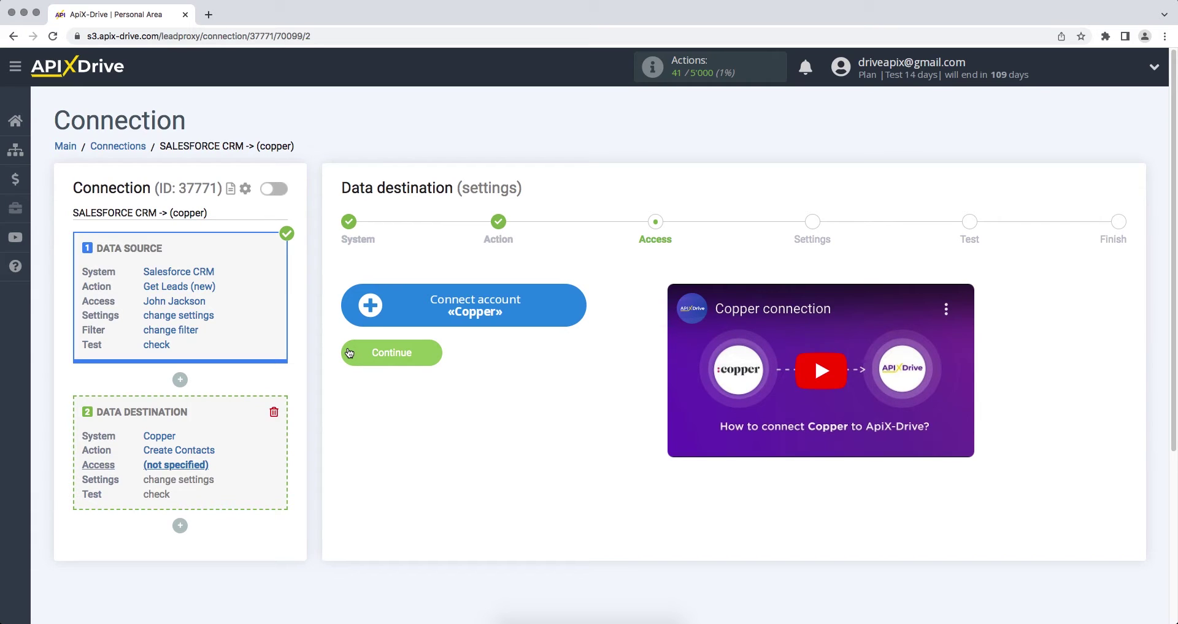
pyautogui.click(362, 316)
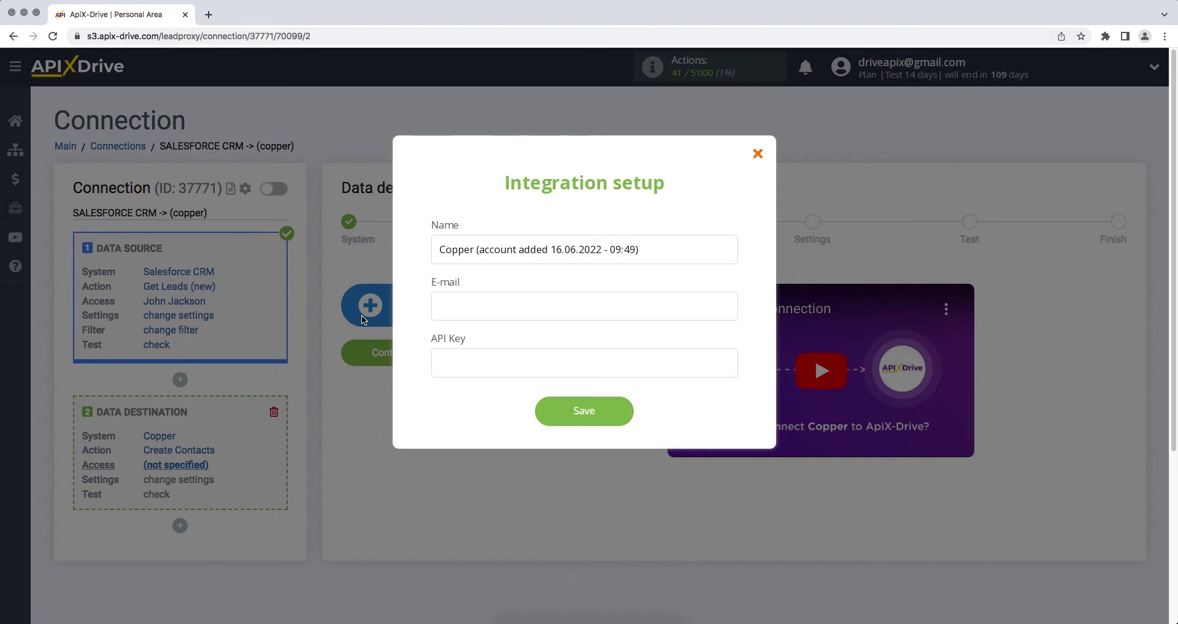
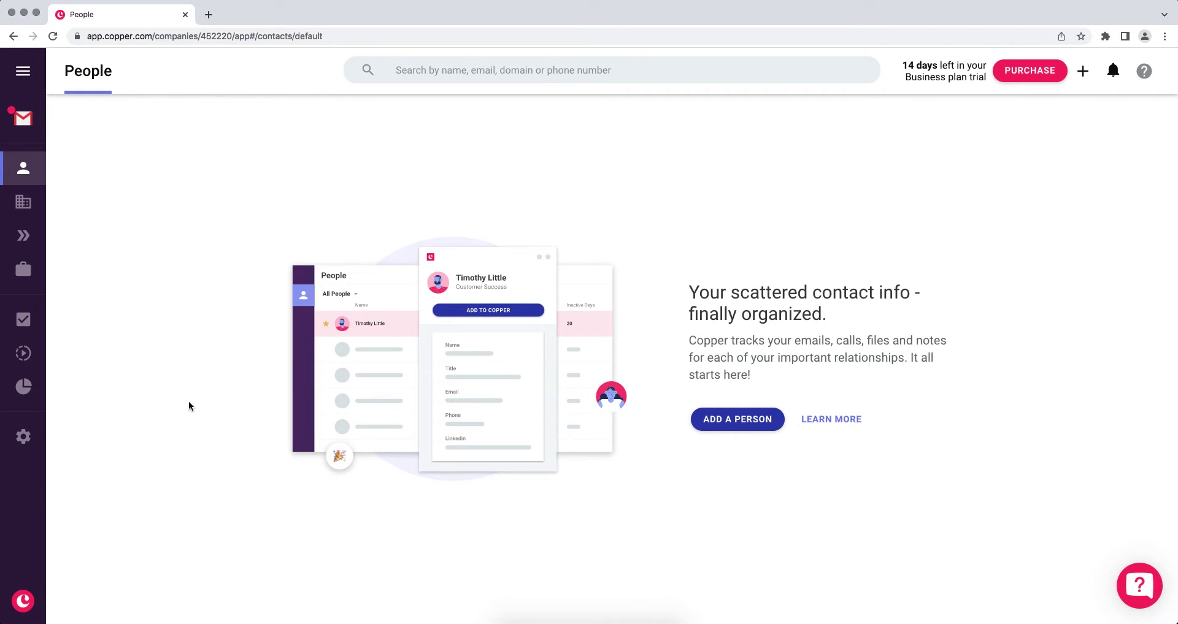
# Step: Generate a new API key under Copper Settings > Integrations > API Keys and copy it
pyautogui.click(24, 436)
pyautogui.click(143, 506)
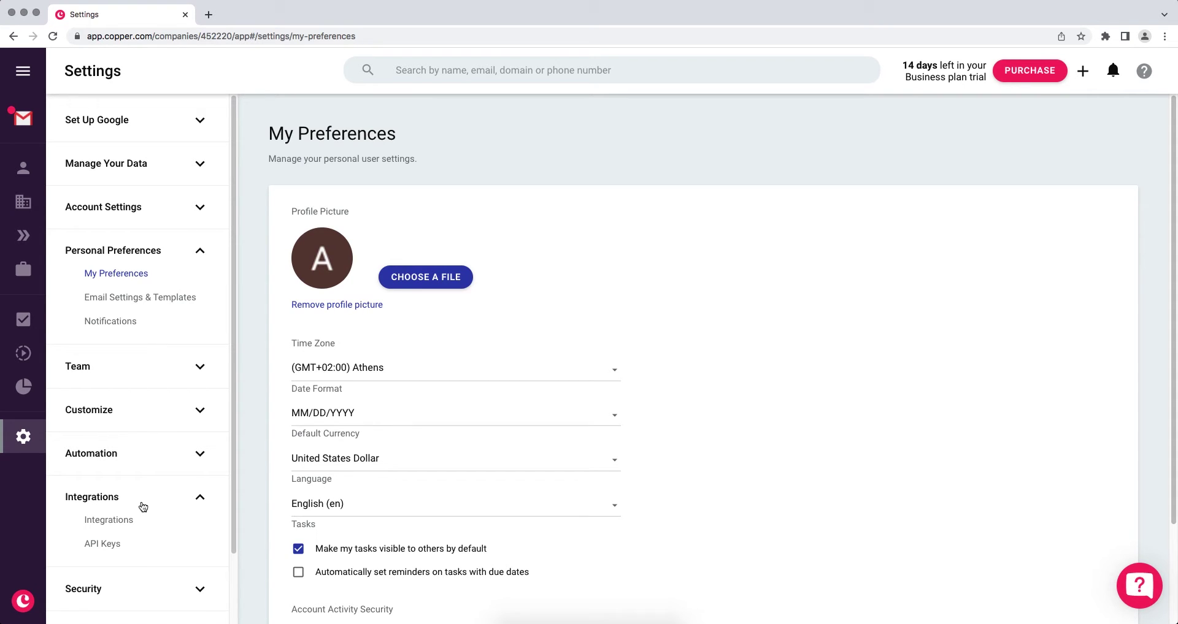
pyautogui.click(118, 545)
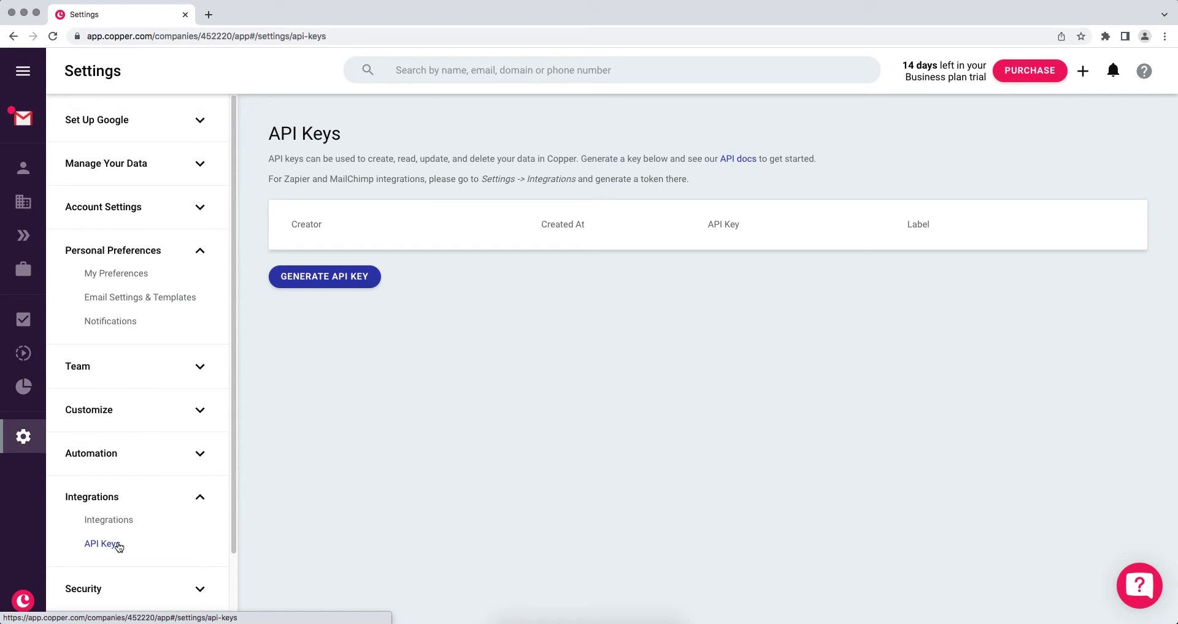
pyautogui.click(305, 279)
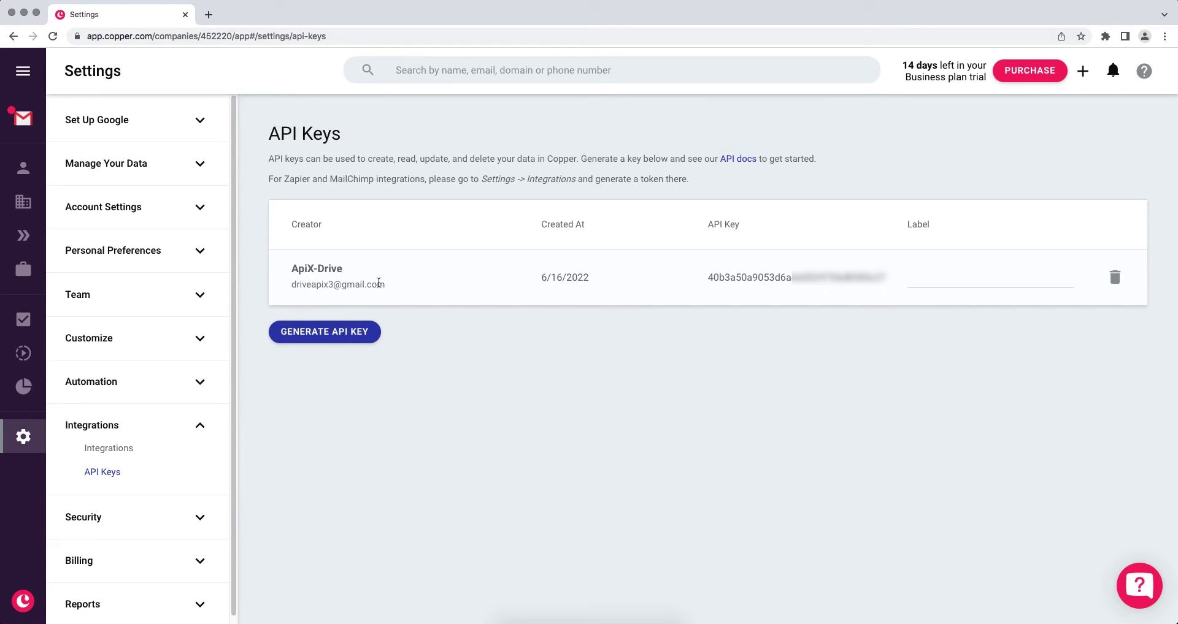
pyautogui.moveTo(706, 277); pyautogui.dragTo(887, 280)
pyautogui.rightClick(870, 281)
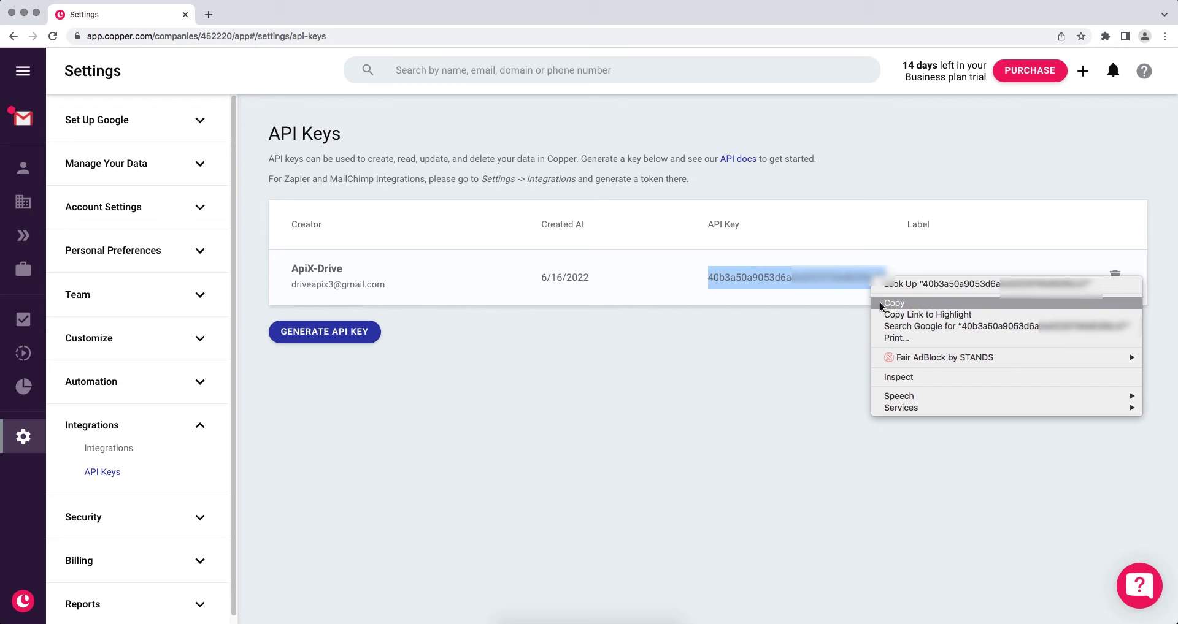
pyautogui.click(893, 302)
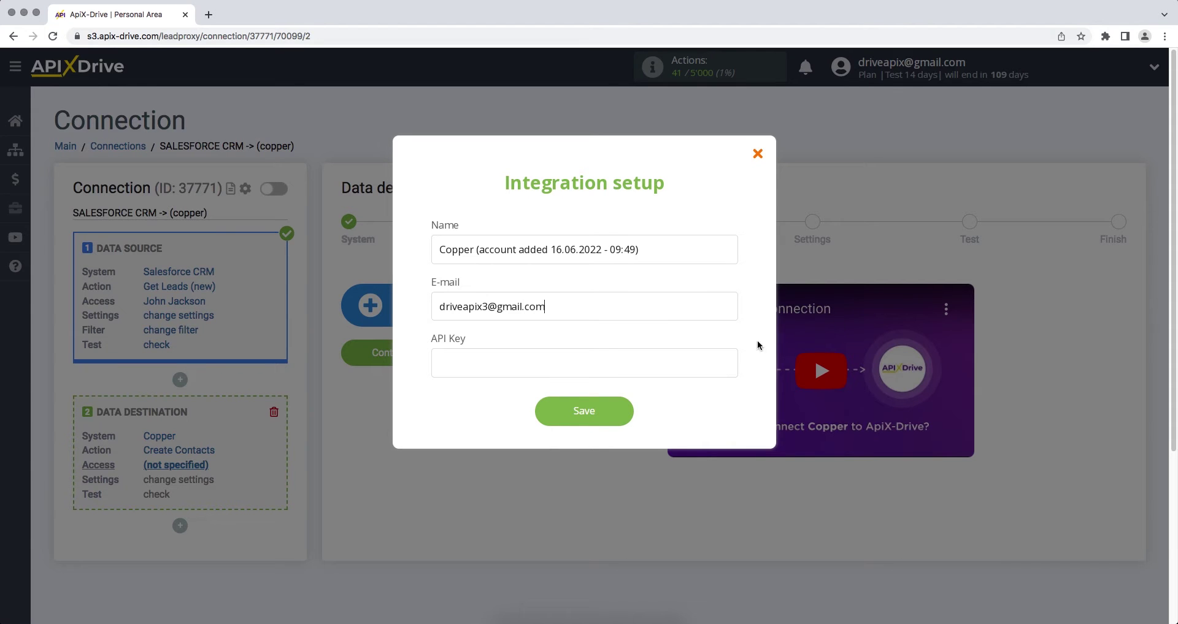
# Step: Paste the copied API key into the form and save the Copper connection
pyautogui.rightClick(706, 361)
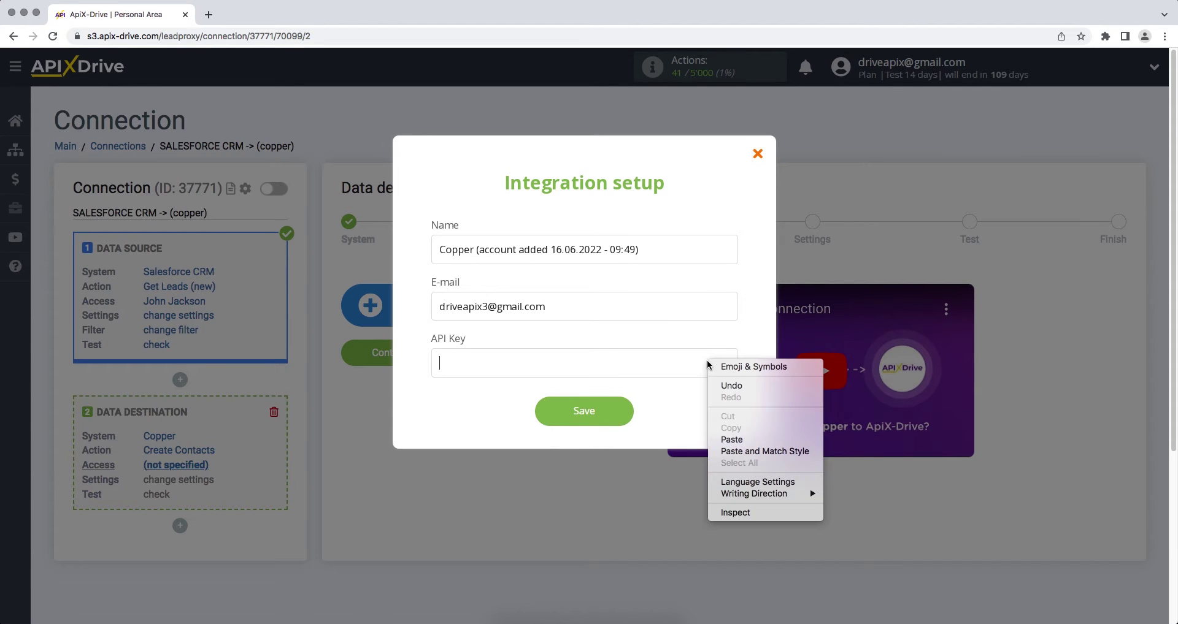
pyautogui.click(731, 437)
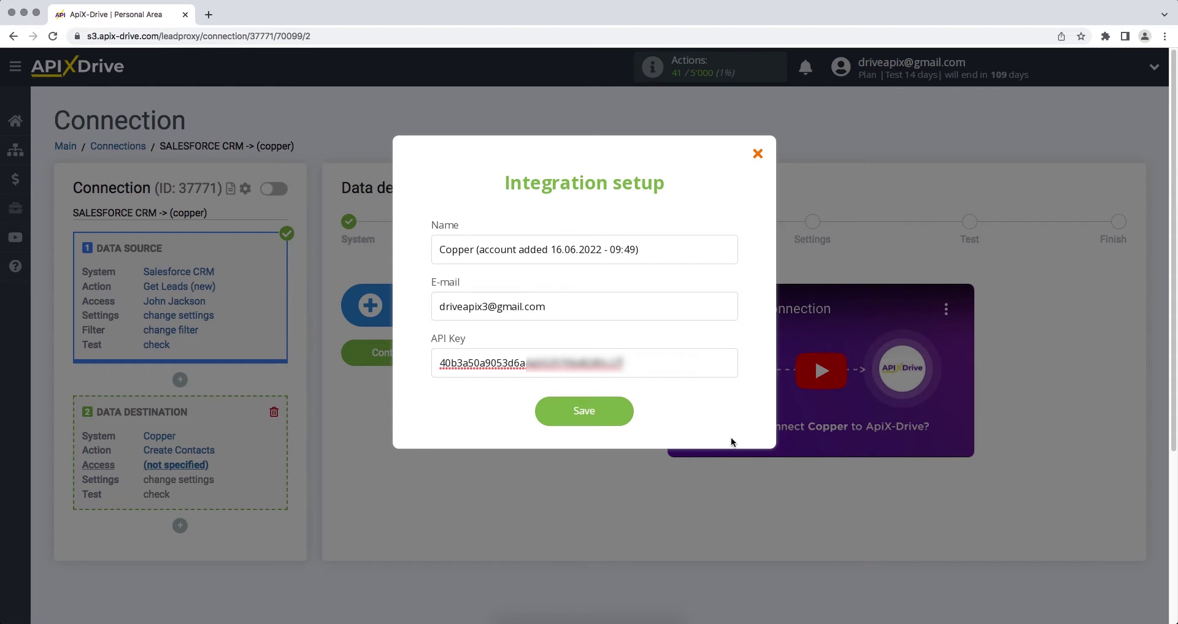
pyautogui.click(551, 412)
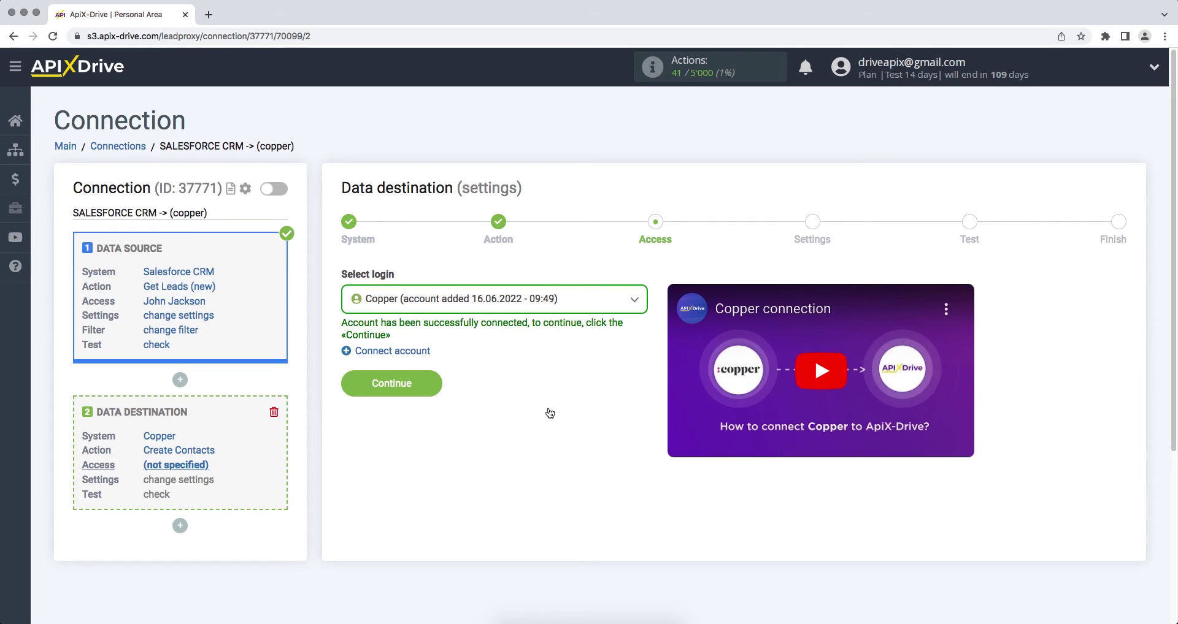
# Step: Select the connected Copper account as the destination login and continue to Settings
pyautogui.click(583, 310)
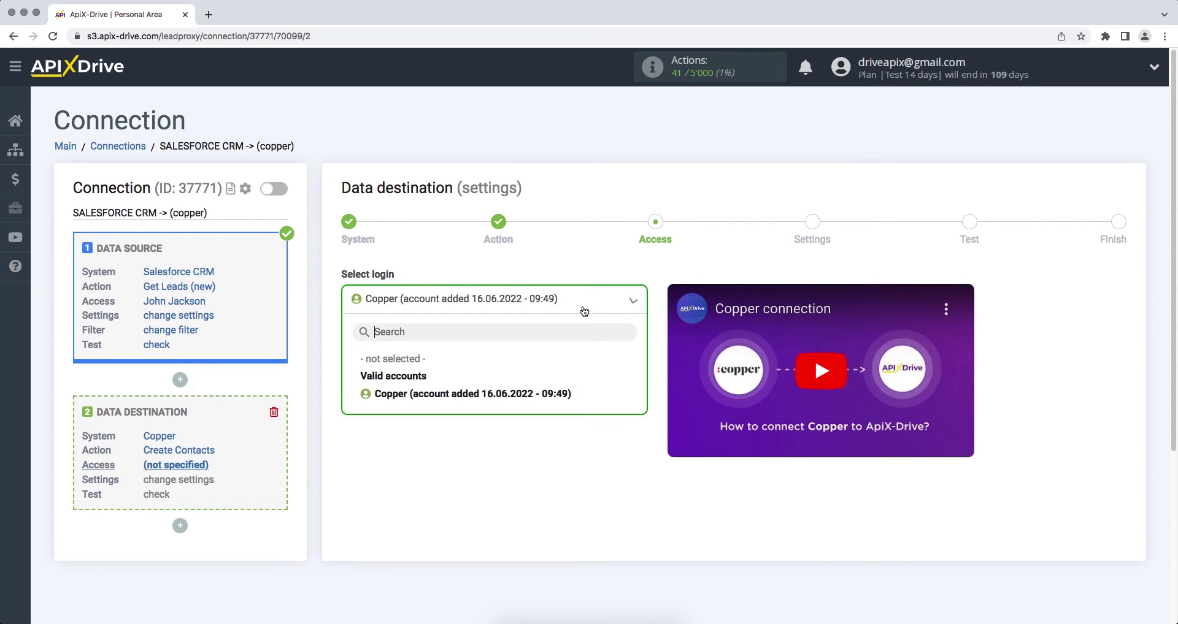
pyautogui.click(540, 390)
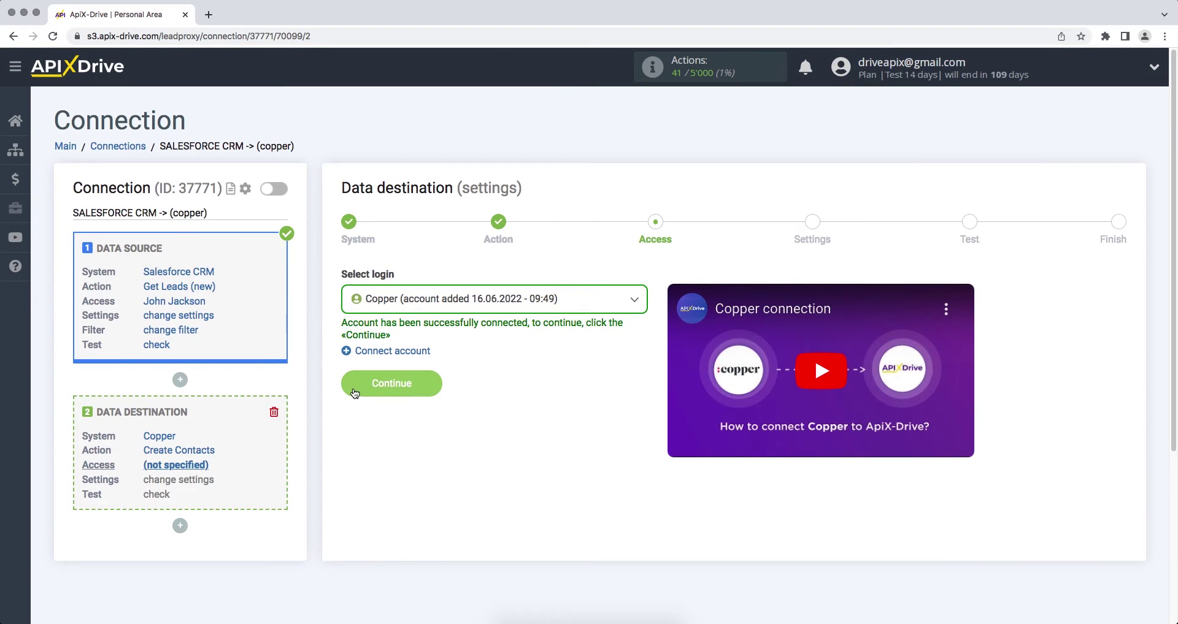
pyautogui.click(355, 392)
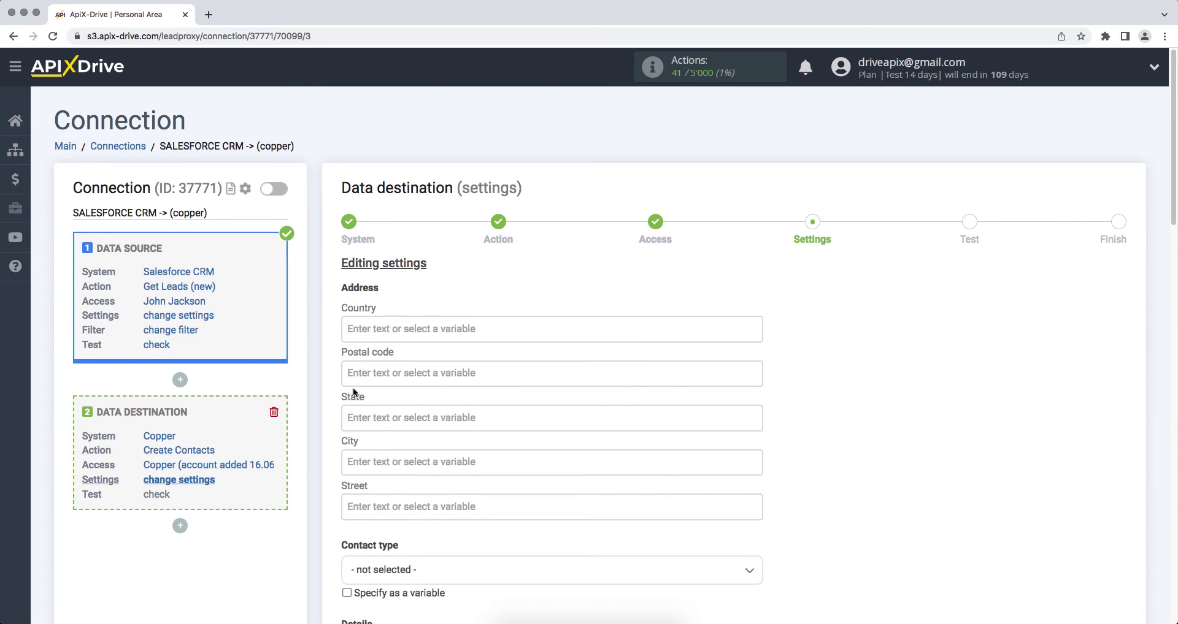
# Step: Set contact type to Potential Customer and map Salesforce Email as a Personal e-mail
pyautogui.scroll(-5, 352, 388)
pyautogui.click(391, 360)
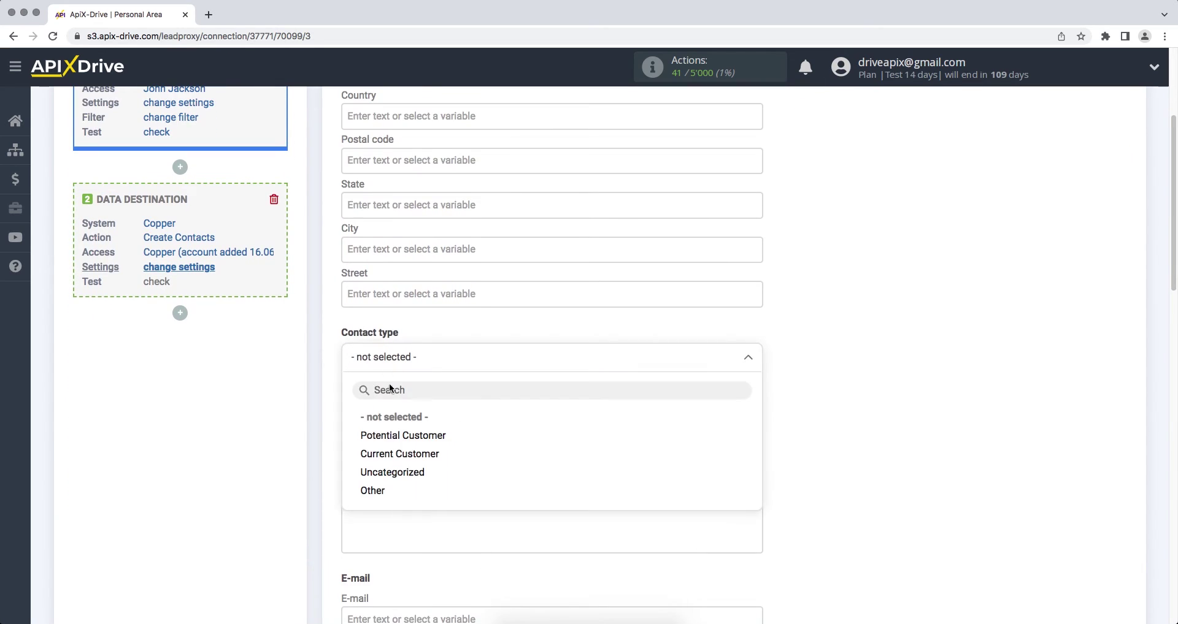
pyautogui.click(396, 437)
pyautogui.scroll(-4, 395, 441)
pyautogui.click(393, 461)
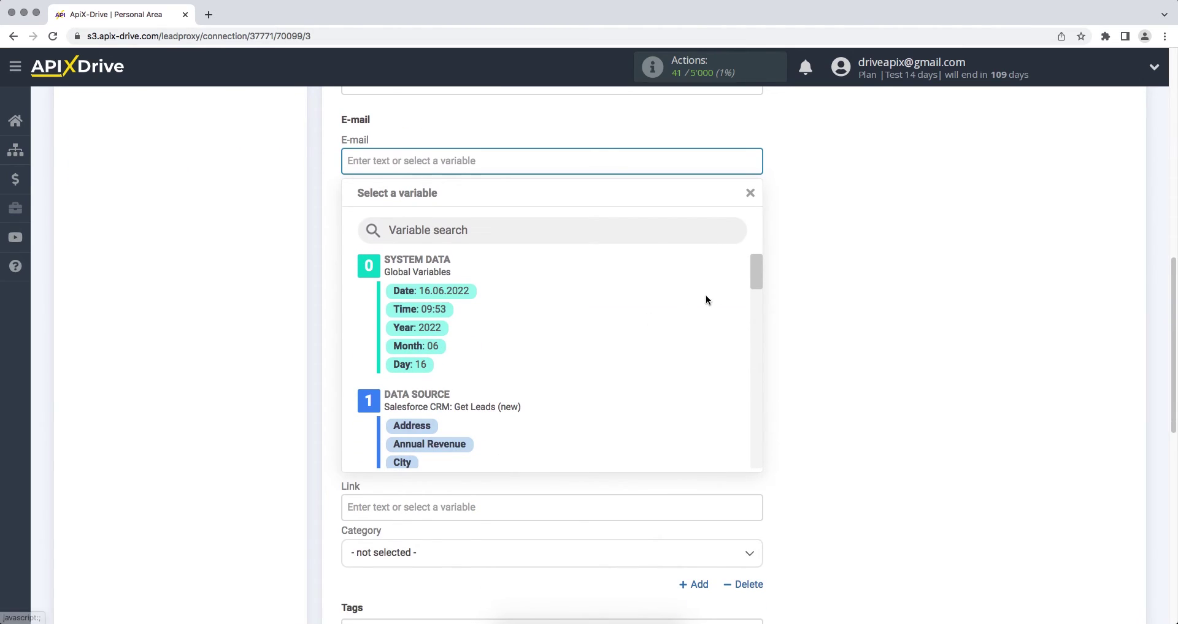
pyautogui.moveTo(755, 271); pyautogui.dragTo(753, 341)
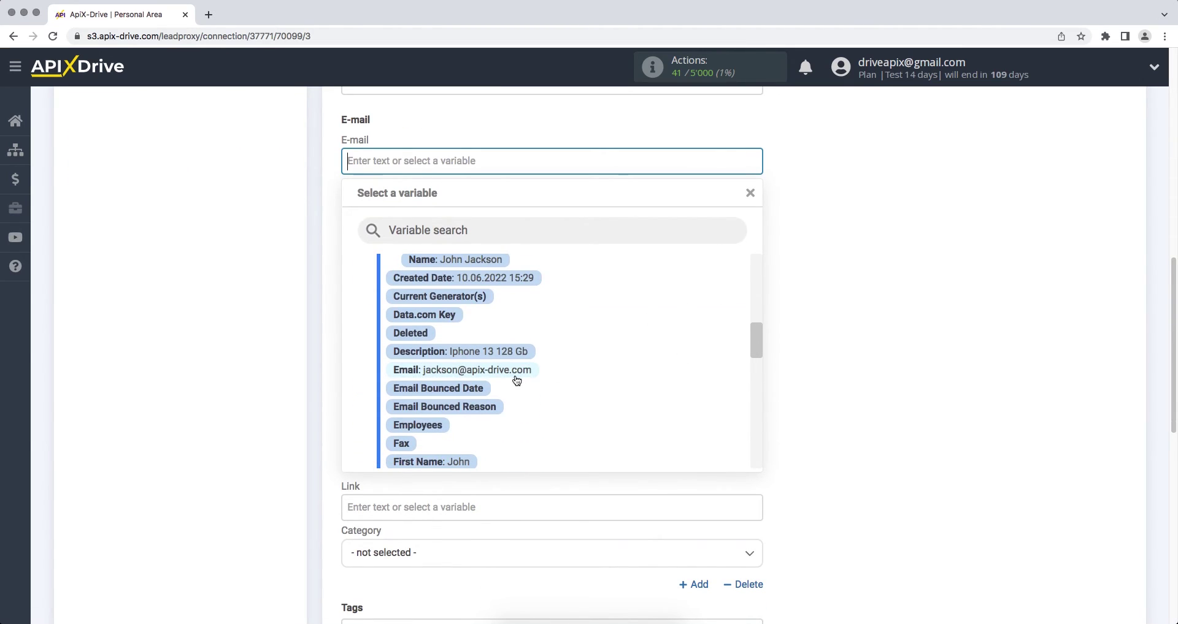
pyautogui.click(515, 372)
pyautogui.click(436, 216)
pyautogui.click(425, 277)
# Step: Map Full Name to Full name and Salesforce Phone as a Mobile phone
pyautogui.click(425, 284)
pyautogui.moveTo(755, 270); pyautogui.dragTo(756, 359)
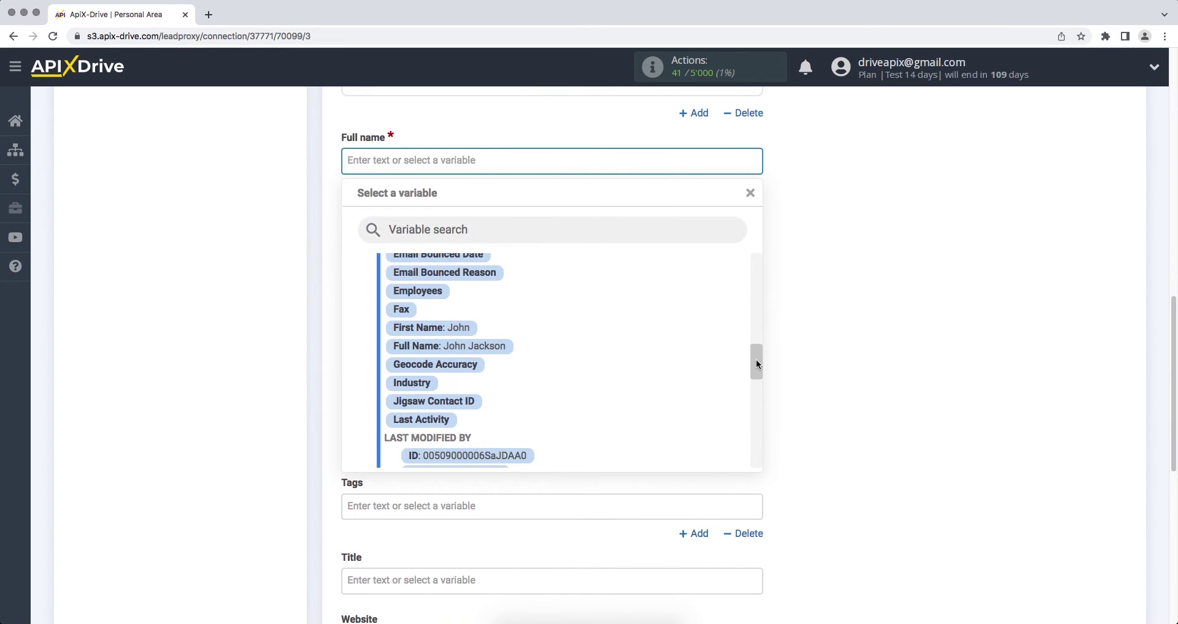
pyautogui.click(508, 347)
pyautogui.click(499, 242)
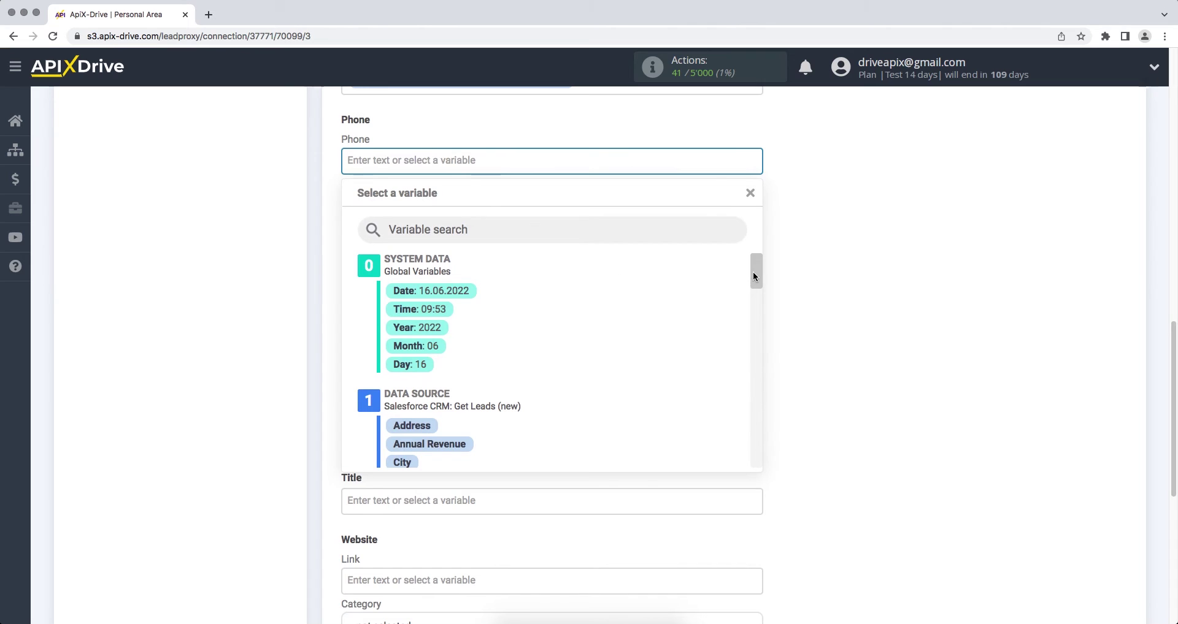
pyautogui.moveTo(753, 273); pyautogui.dragTo(745, 427)
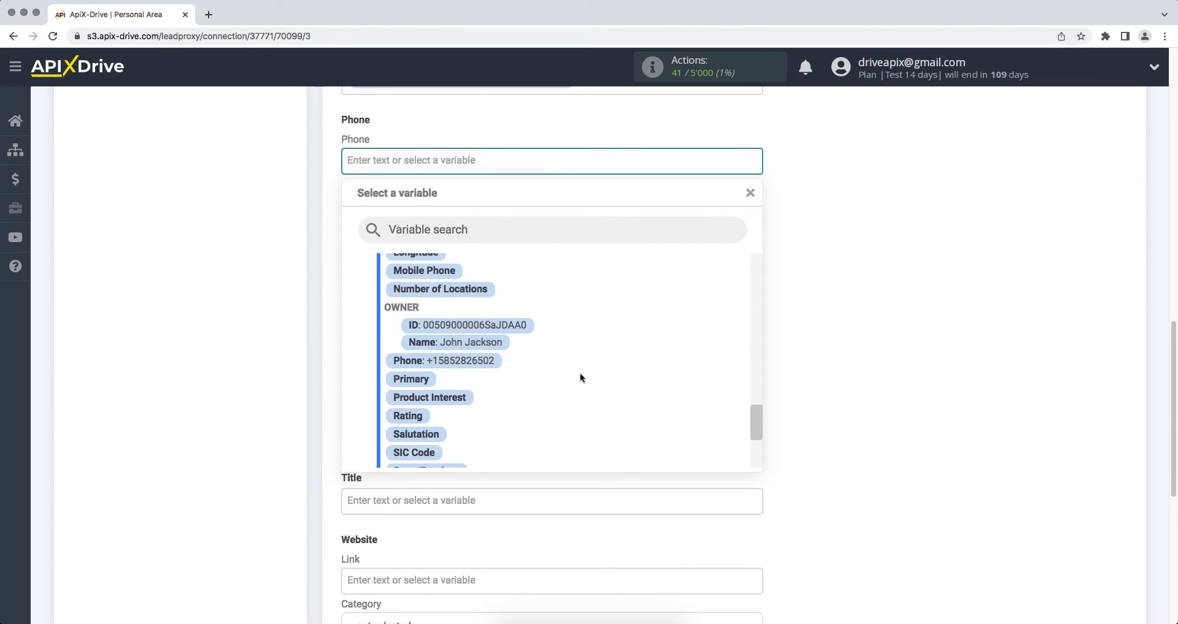
pyautogui.click(484, 363)
pyautogui.click(447, 206)
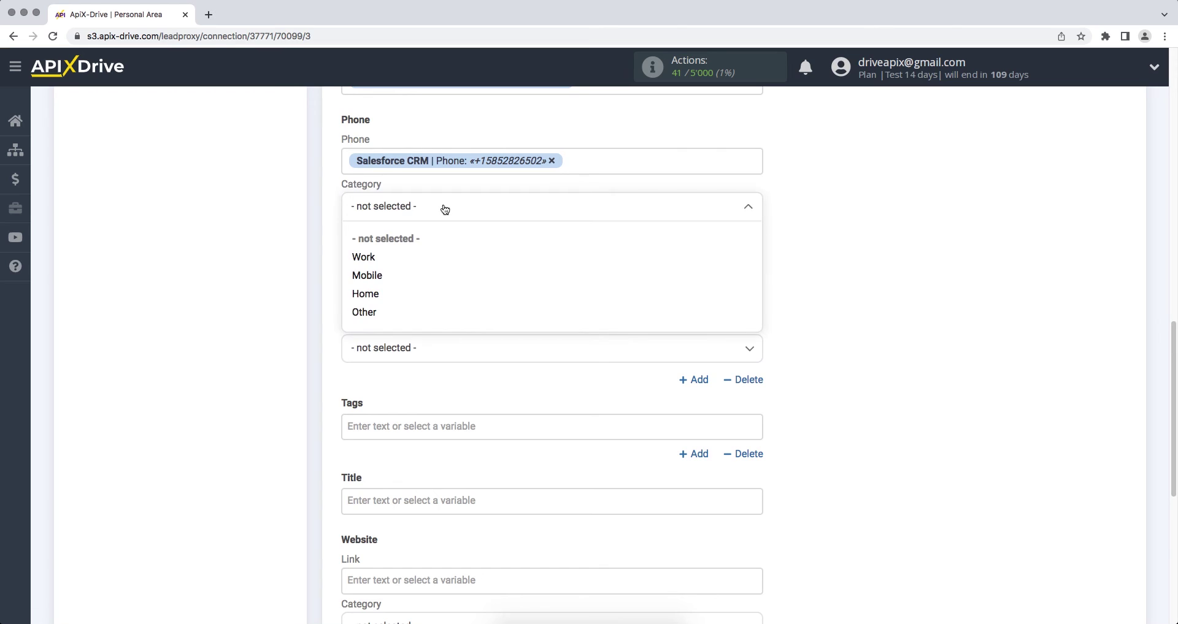
pyautogui.click(433, 275)
# Step: Set the contact Title to 'New lead from Salesforce CRM'
pyautogui.click(412, 500)
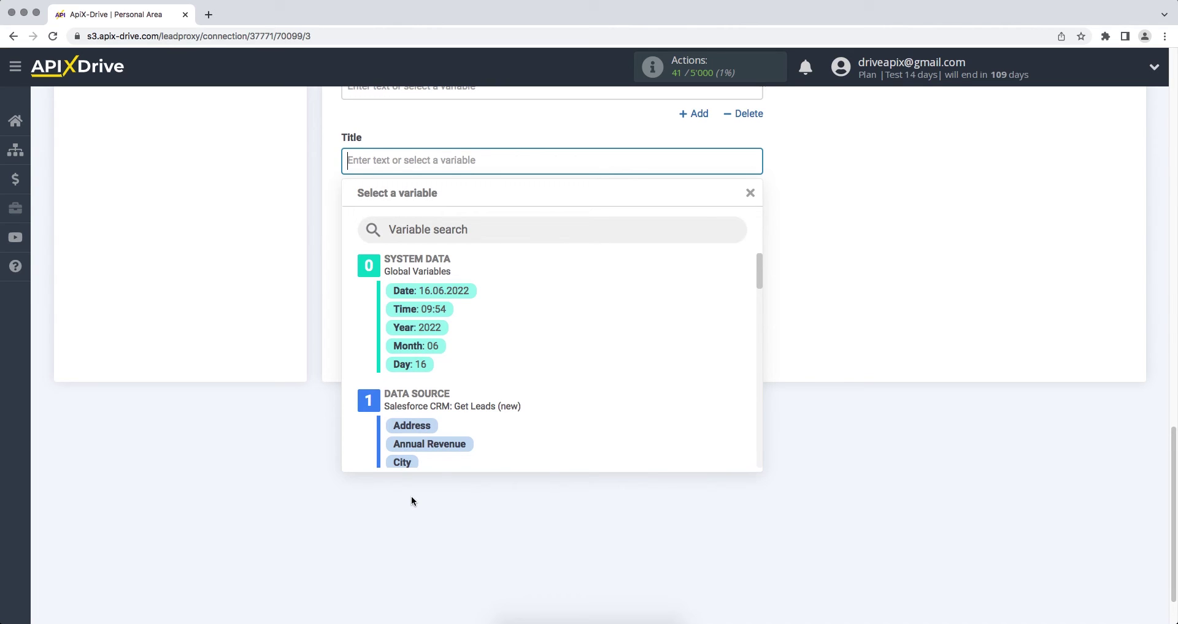
pyautogui.write('New le')
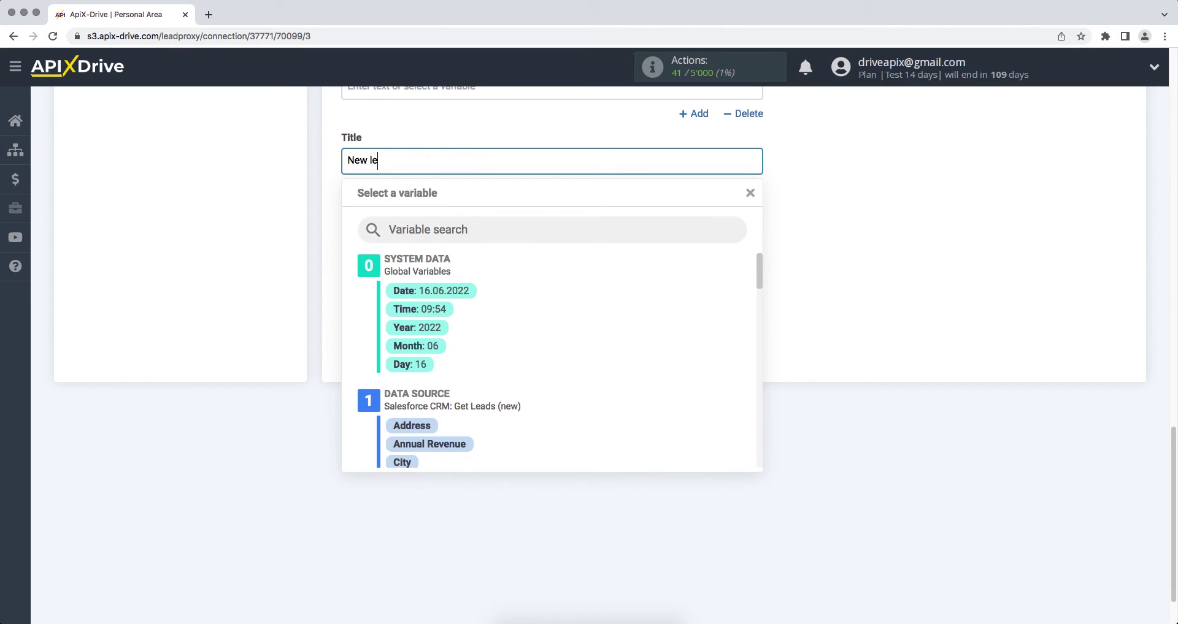
pyautogui.write('ad from Salesforce CRM')
pyautogui.click(873, 504)
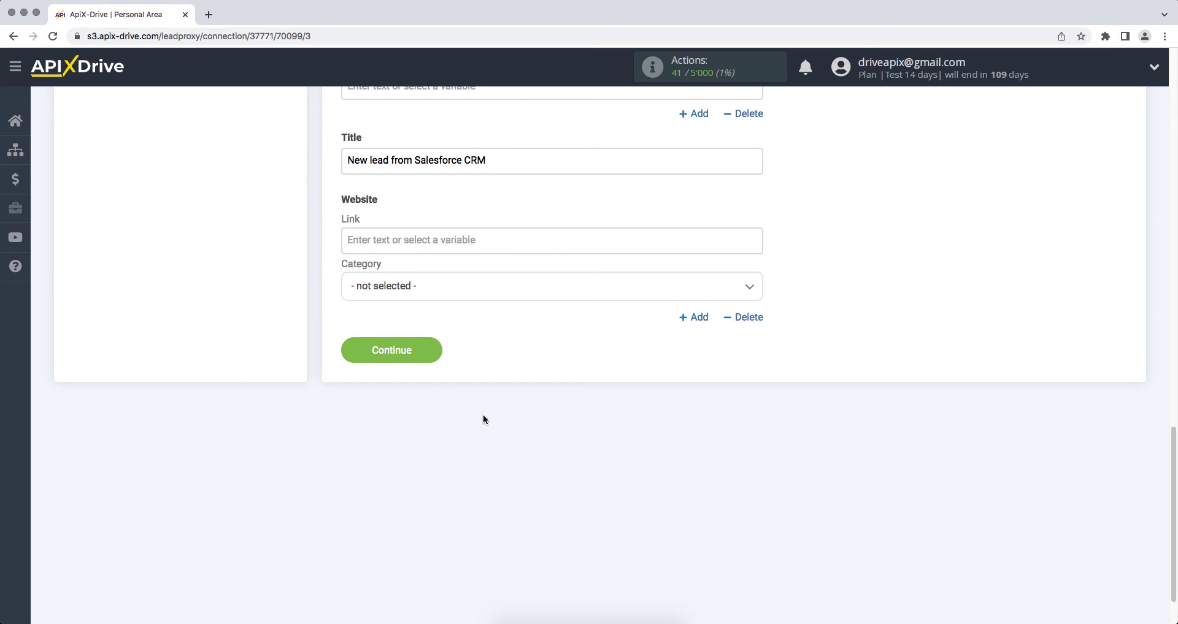
# Step: Save the field mapping and send the sample contact to Copper as test data
pyautogui.click(361, 351)
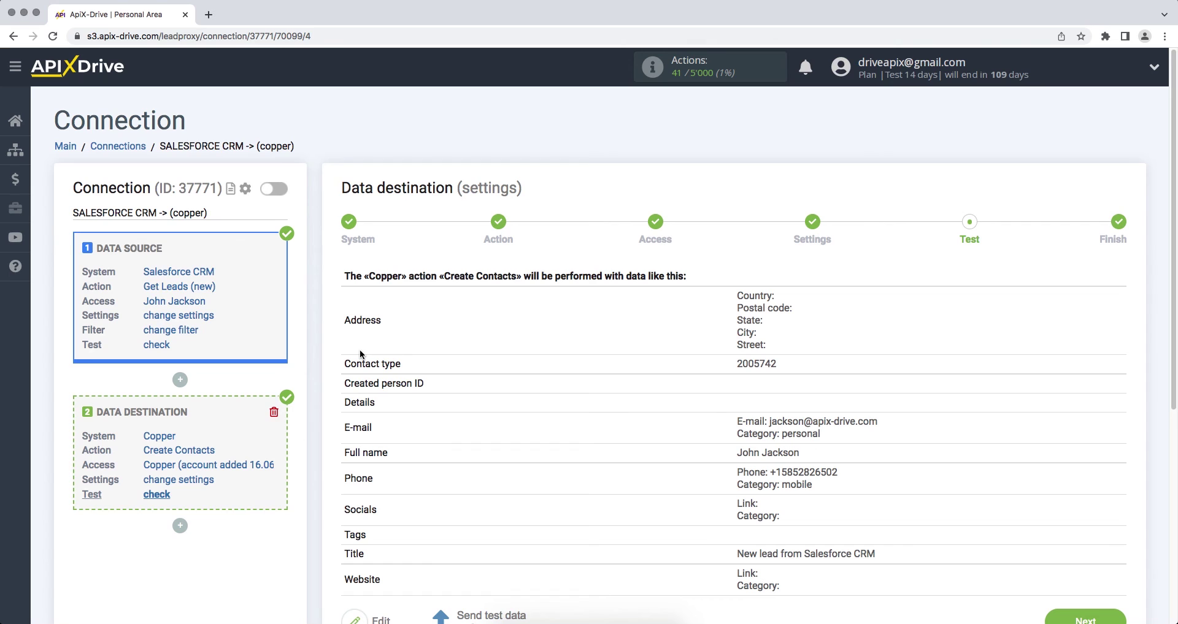
pyautogui.scroll(-2, 360, 354)
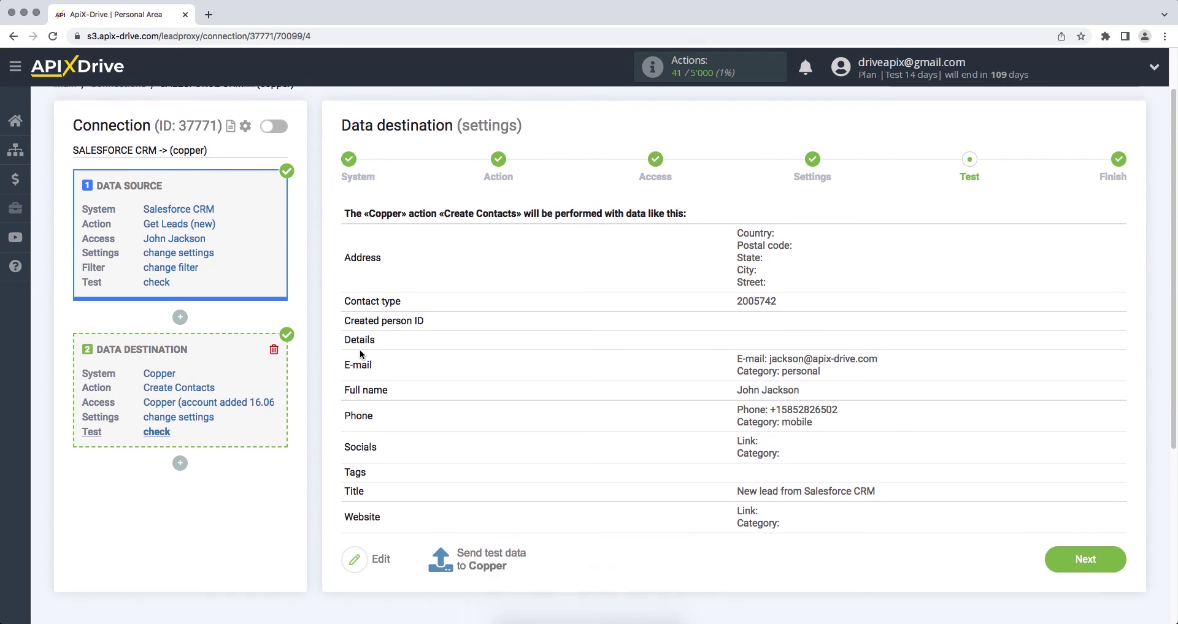
pyautogui.click(473, 505)
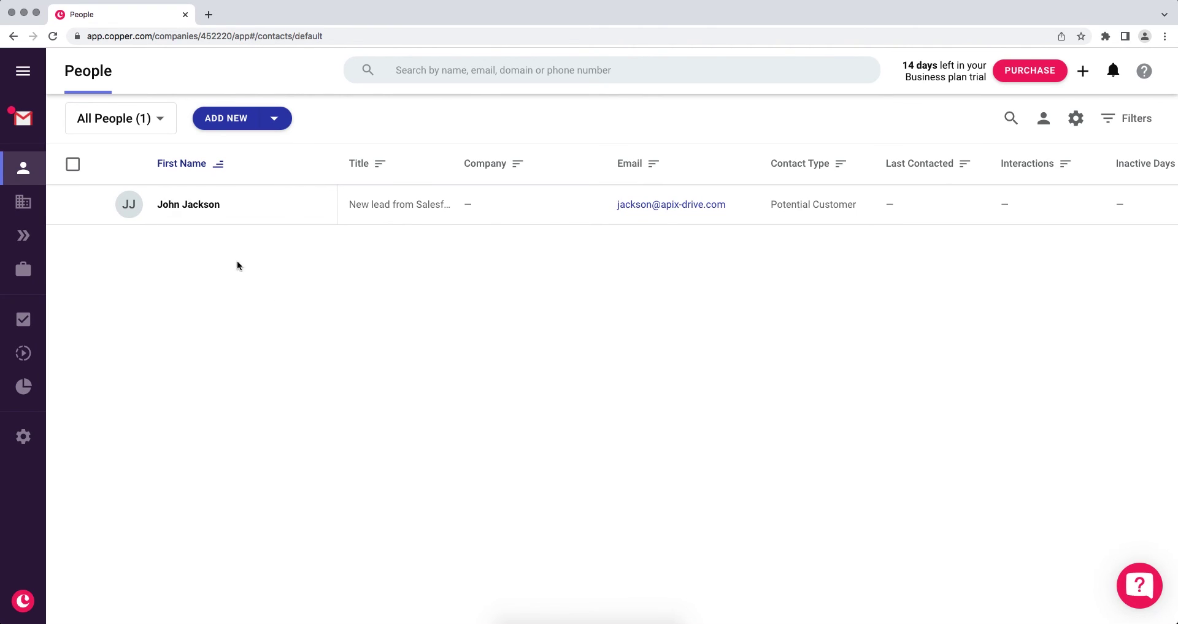
# Step: Open the test contact in Copper to verify its 'New lead from Salesforce CRM' title, type, email and phone
pyautogui.click(204, 213)
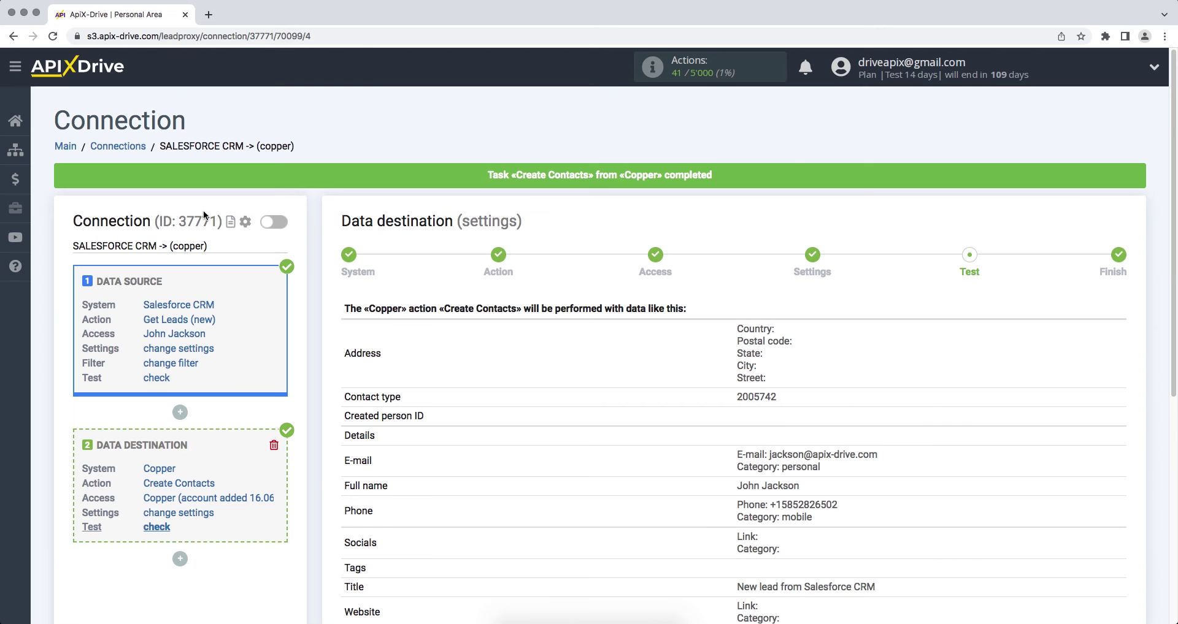
# Step: Complete the Copper test step and enable auto-update for the Salesforce-to-Copper connection
pyautogui.scroll(-5, 203, 210)
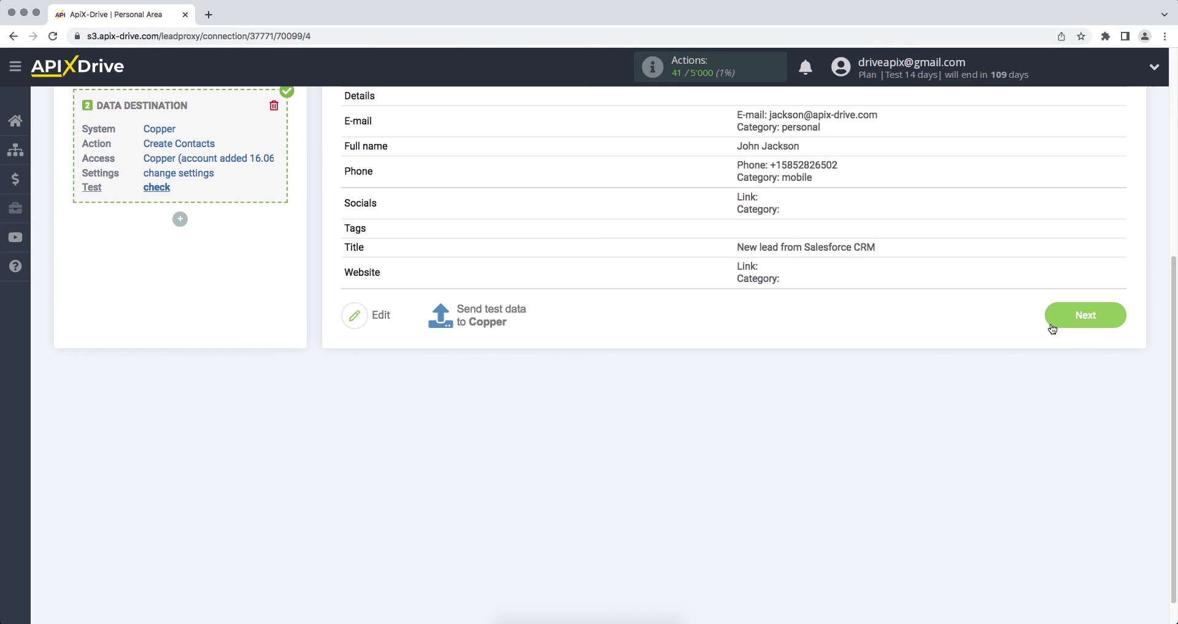
pyautogui.click(1051, 323)
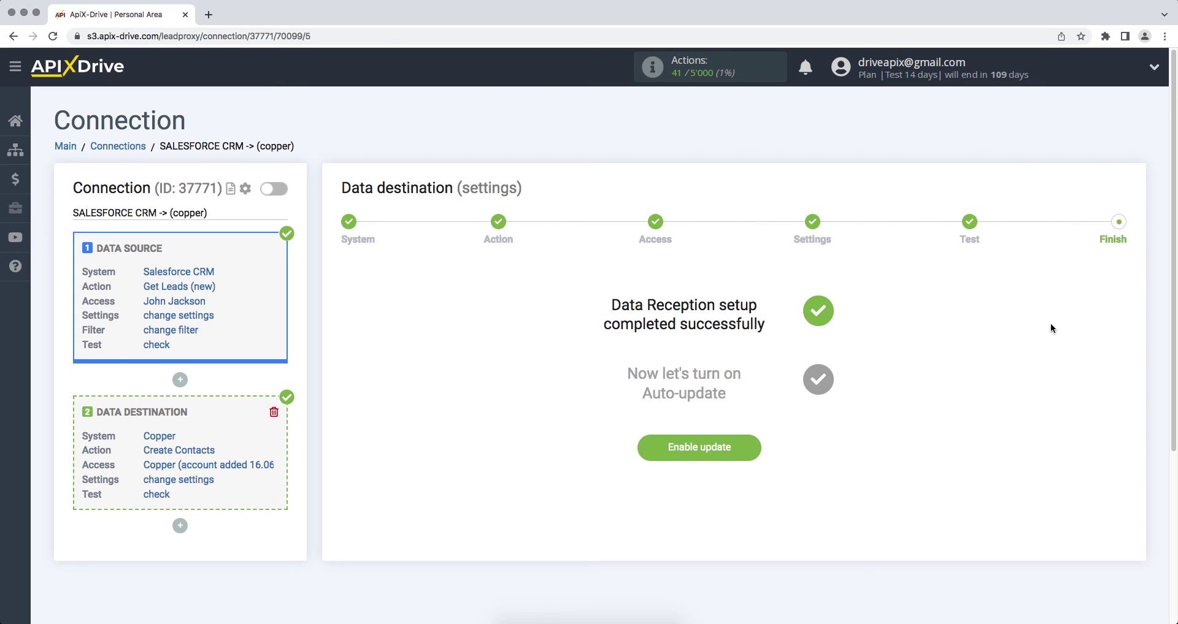
pyautogui.click(647, 441)
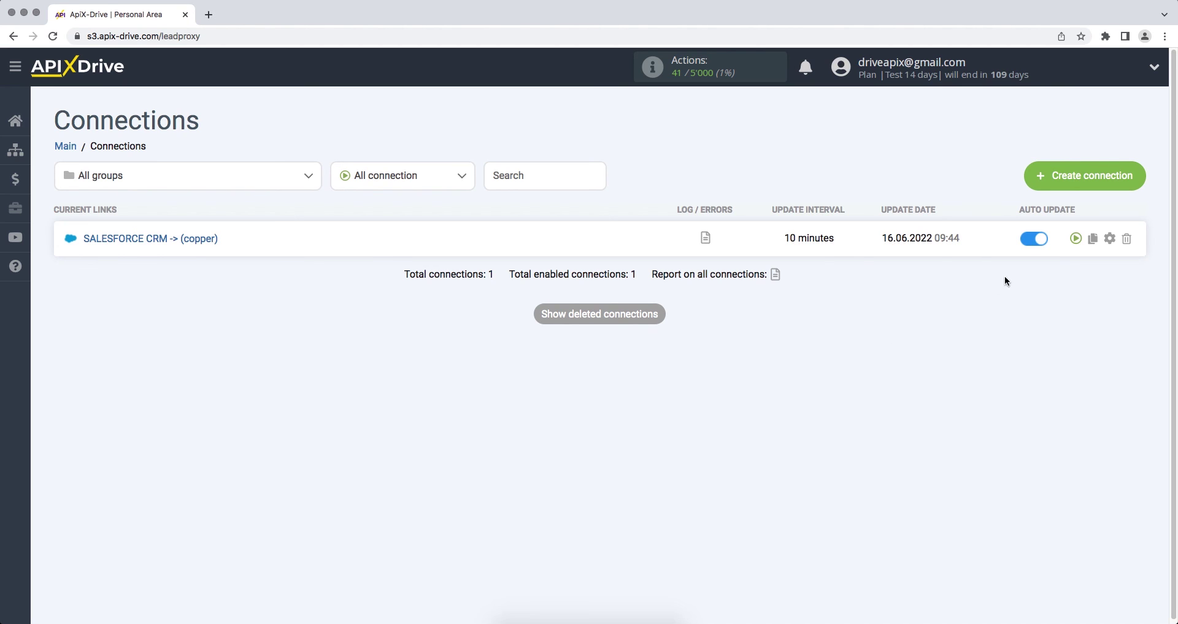
# Step: Change the connection's update interval from 10 to 5 minutes and save
pyautogui.click(1109, 239)
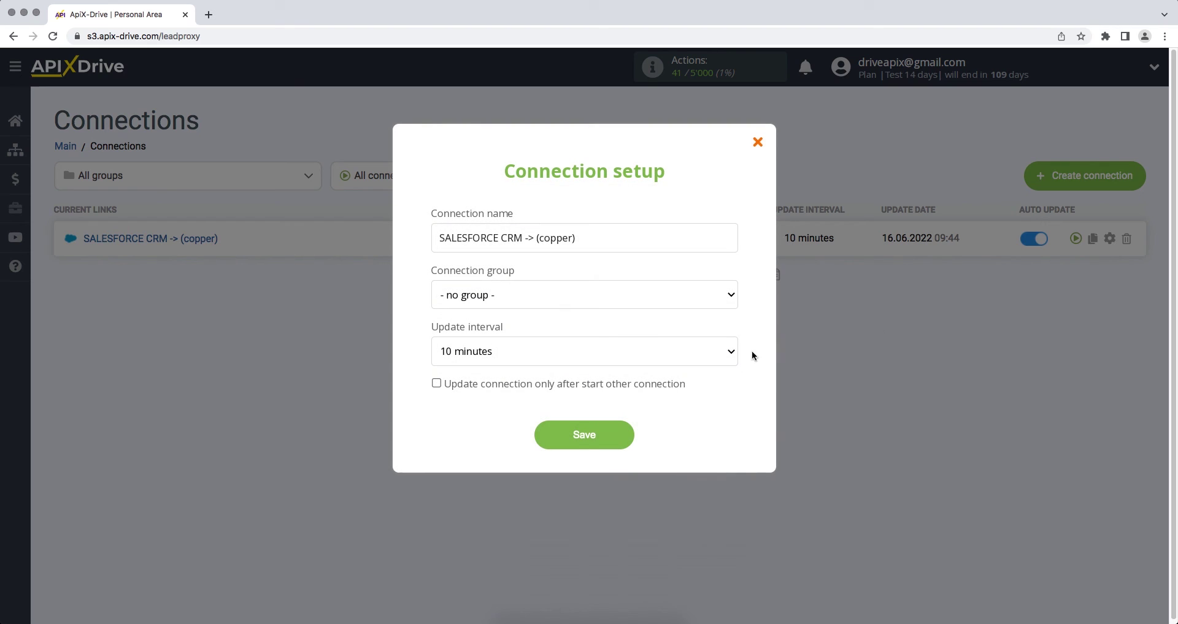
pyautogui.click(729, 351)
pyautogui.click(727, 338)
pyautogui.click(537, 436)
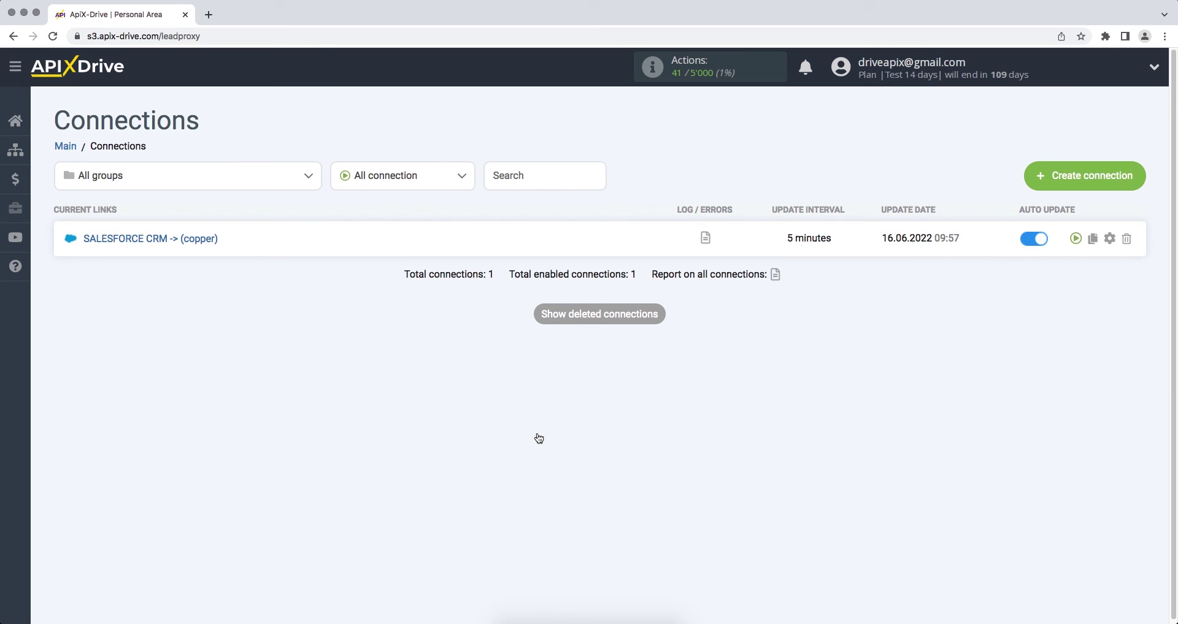